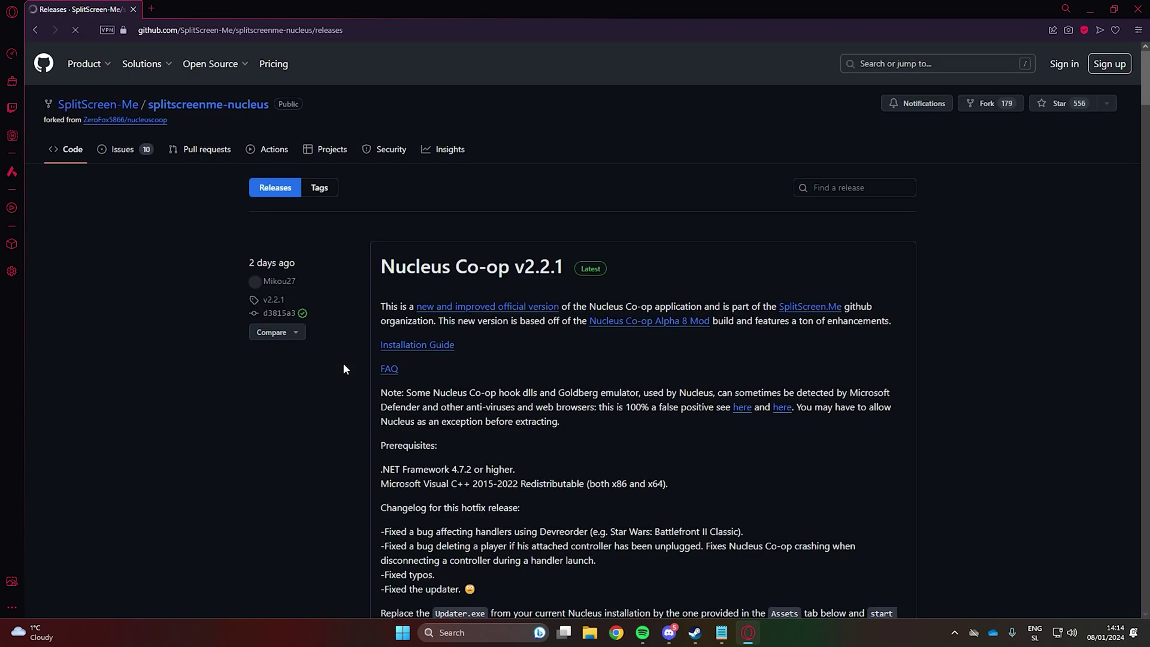
- Find the prerequisites on the Nucleus Co-op v2.2.1 release page and search the web for ".NET Framework 4.7.2"
scroll(346, 367, "down", 2)
left_click_drag(379, 290, 510, 304)
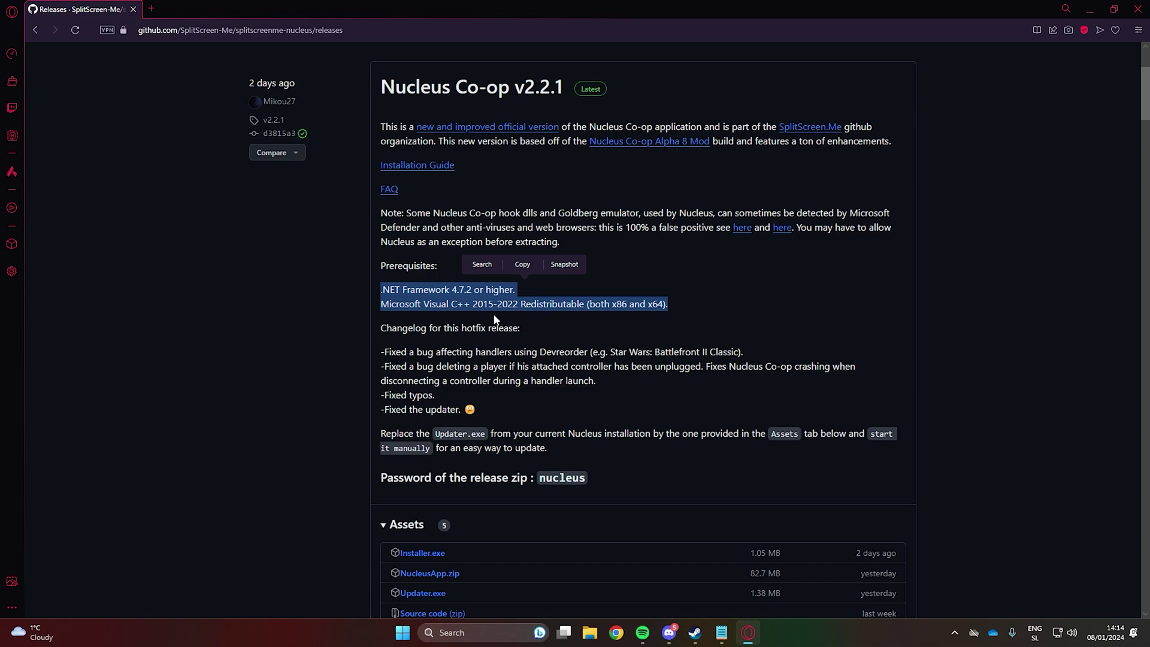
left_click_drag(517, 290, 393, 288)
left_click(390, 271)
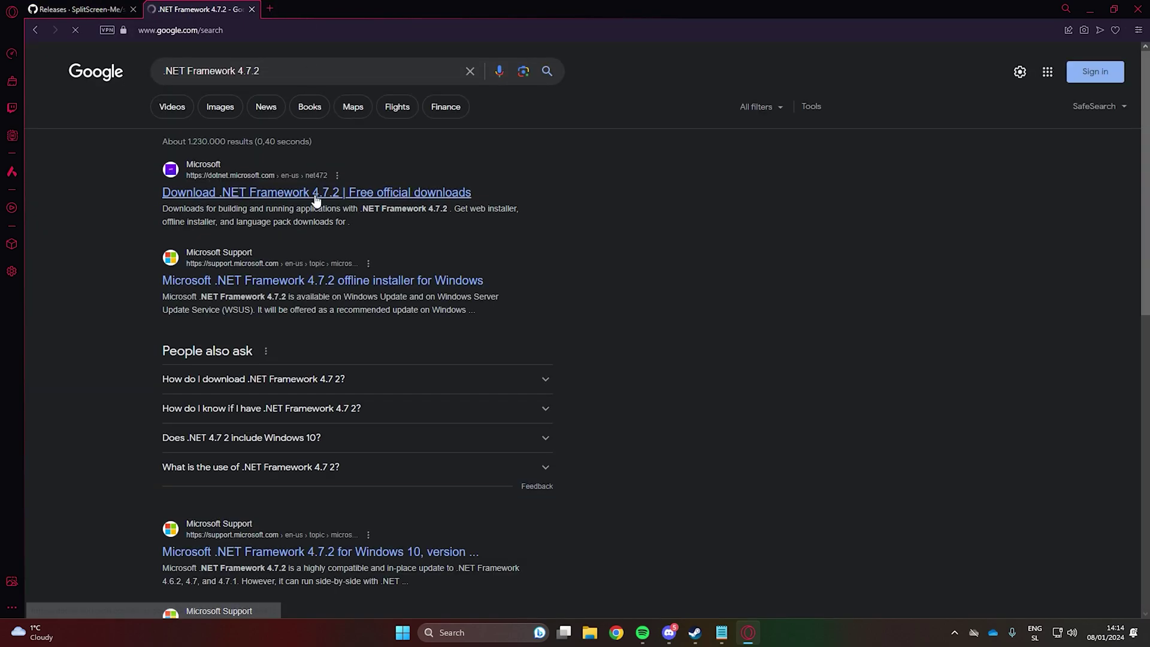
- Download the .NET Framework 4.7.2 Runtime web installer from Microsoft into the Splitscreen folder, run it, and close its setup window
left_click(310, 202)
left_click(707, 377)
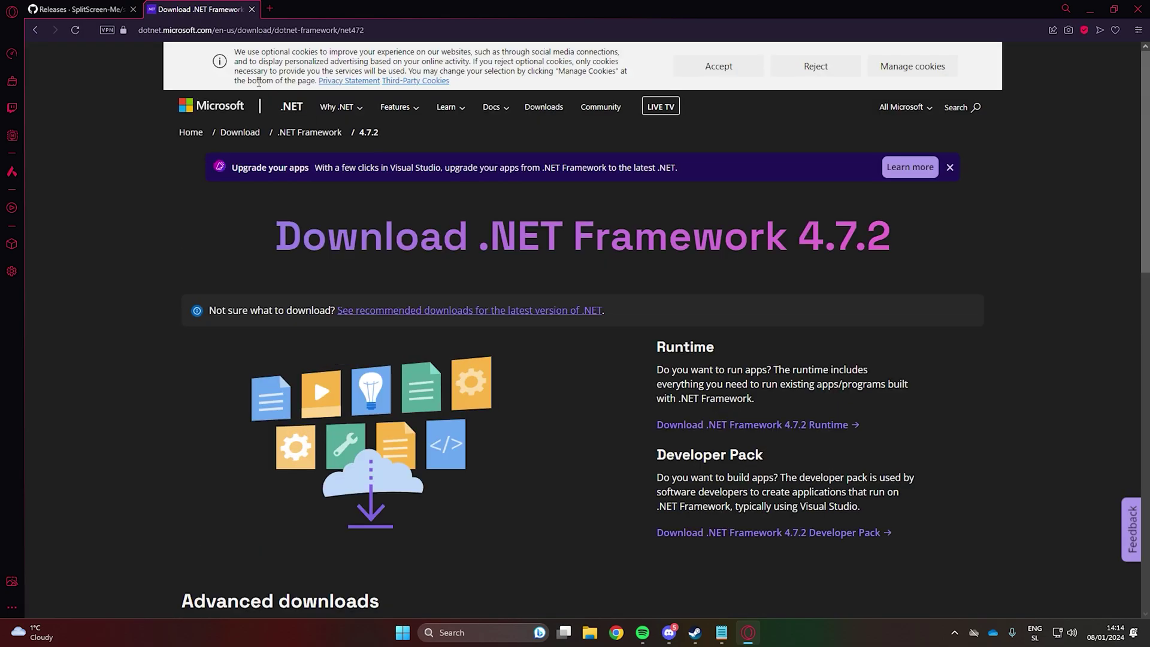
left_click(693, 318)
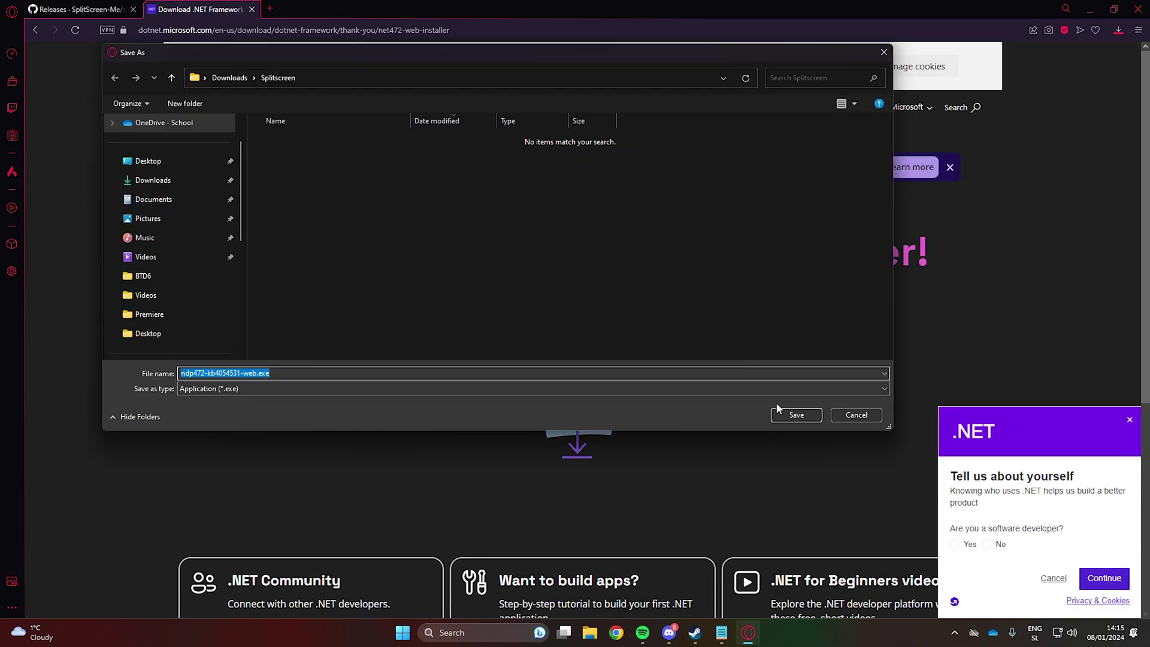
left_click(785, 410)
left_click(951, 77)
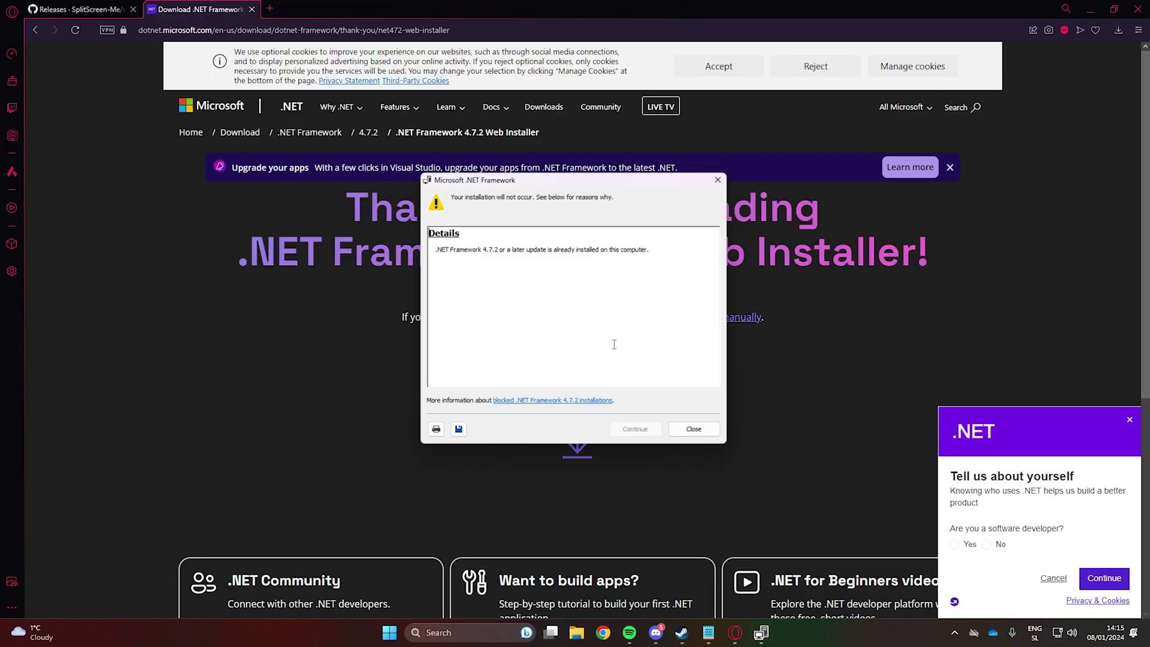
left_click(700, 434)
- Copy "Microsoft Visual C++ 2015-2022" from the release page's prerequisites and search the web for it
left_click(88, 9)
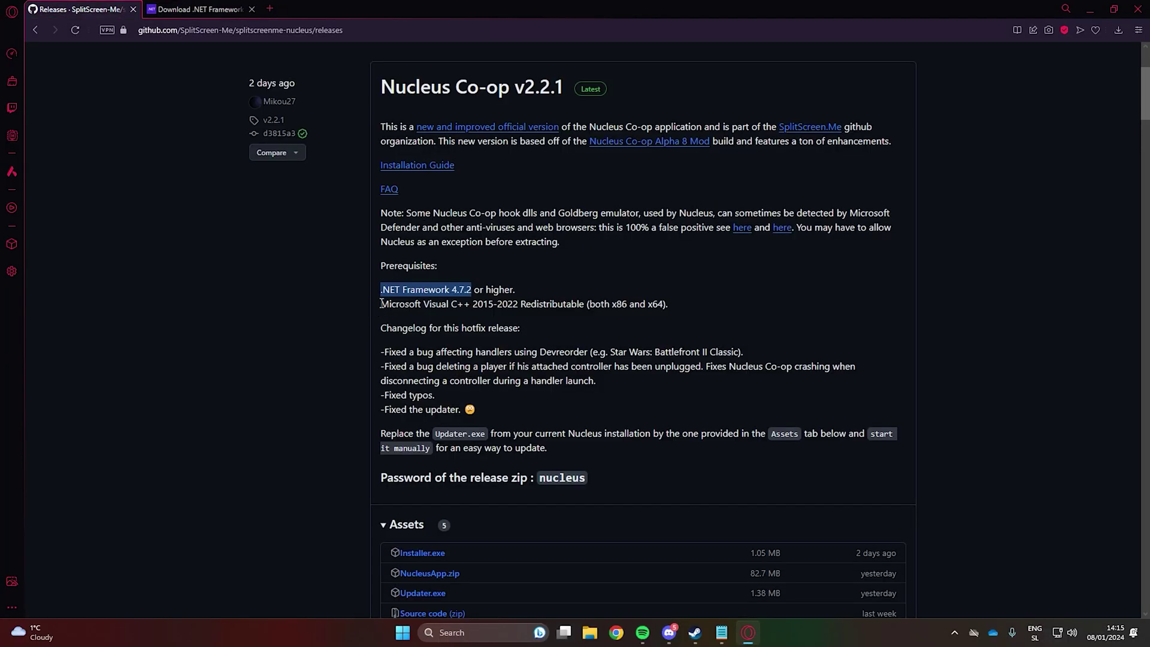
left_click_drag(382, 303, 519, 304)
key("ctrl+c")
left_click(200, 9)
left_click(314, 30)
key("ctrl+v")
key("Return")
- Download vc_redist.x64.exe from the Microsoft Download Center into the Splitscreen folder and run the Visual C++ Redistributable setup
left_click(308, 295)
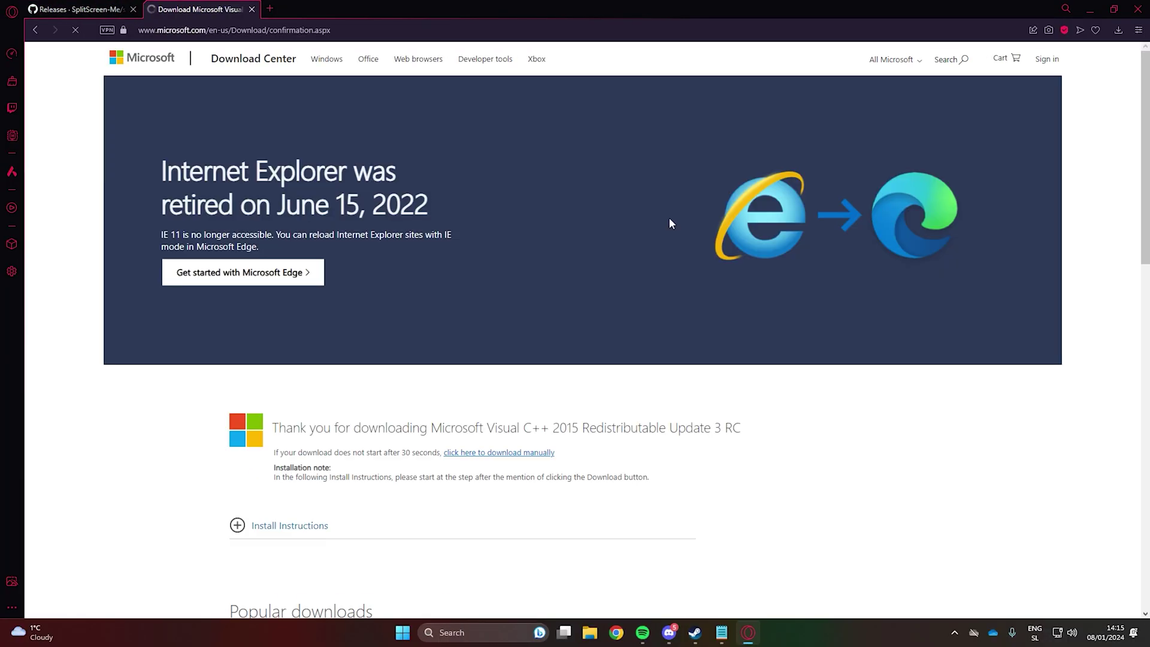
left_click(786, 415)
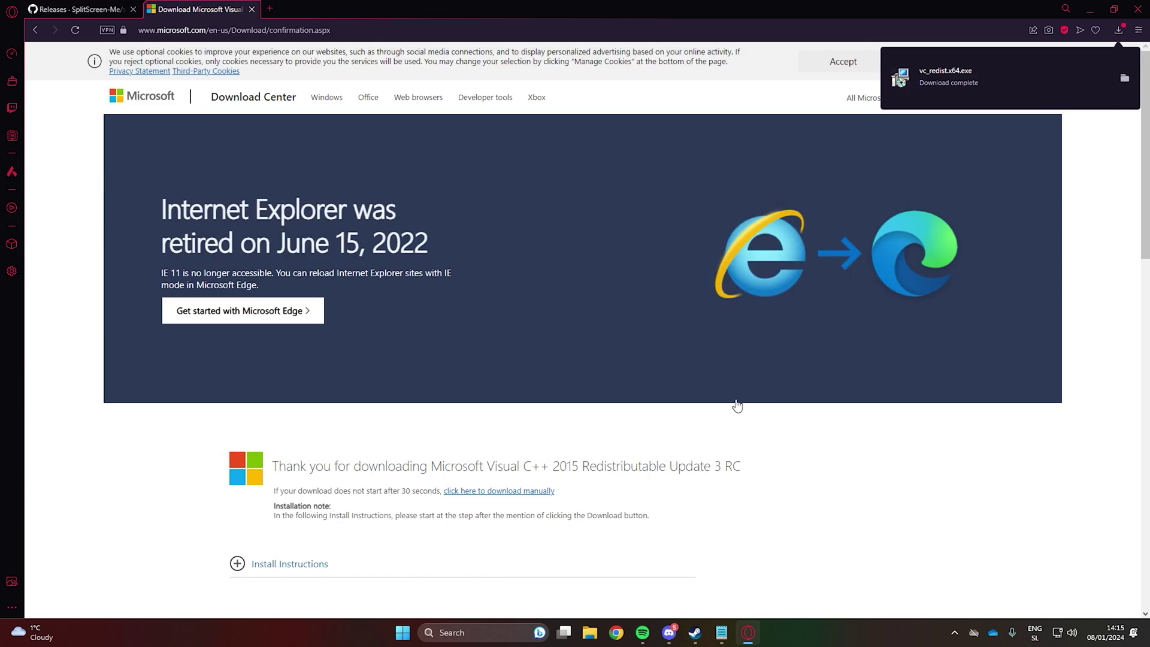
left_click(970, 84)
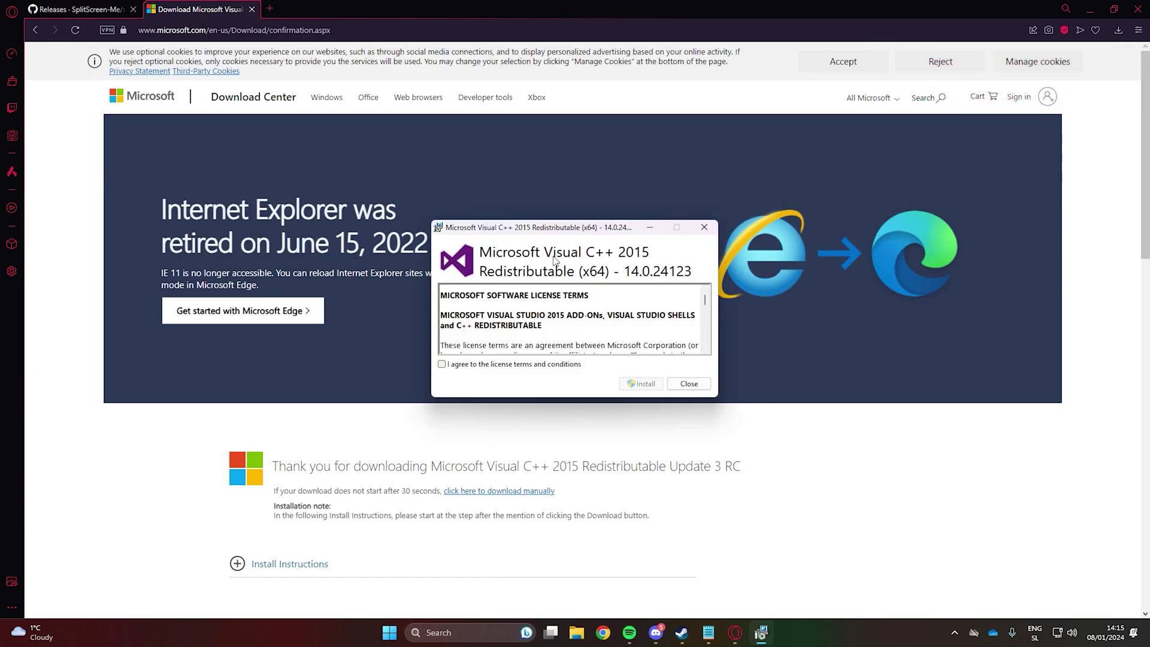
left_click(641, 384)
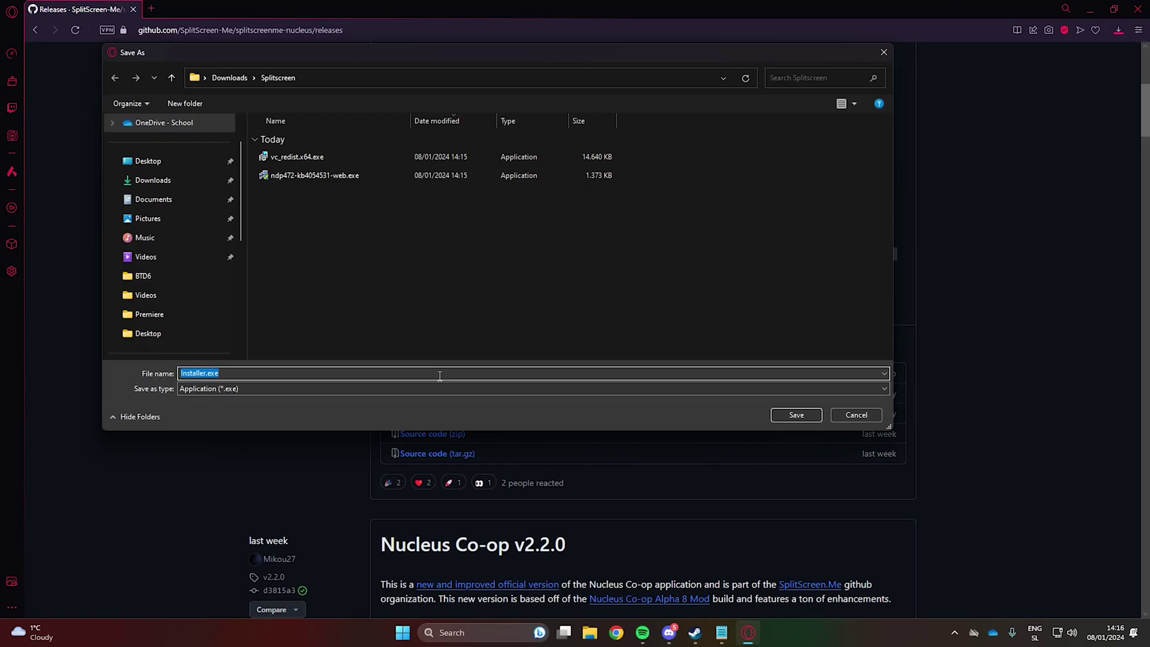
- Save the release's Installer.exe in the Splitscreen folder and run it despite the SmartScreen block
left_click(803, 422)
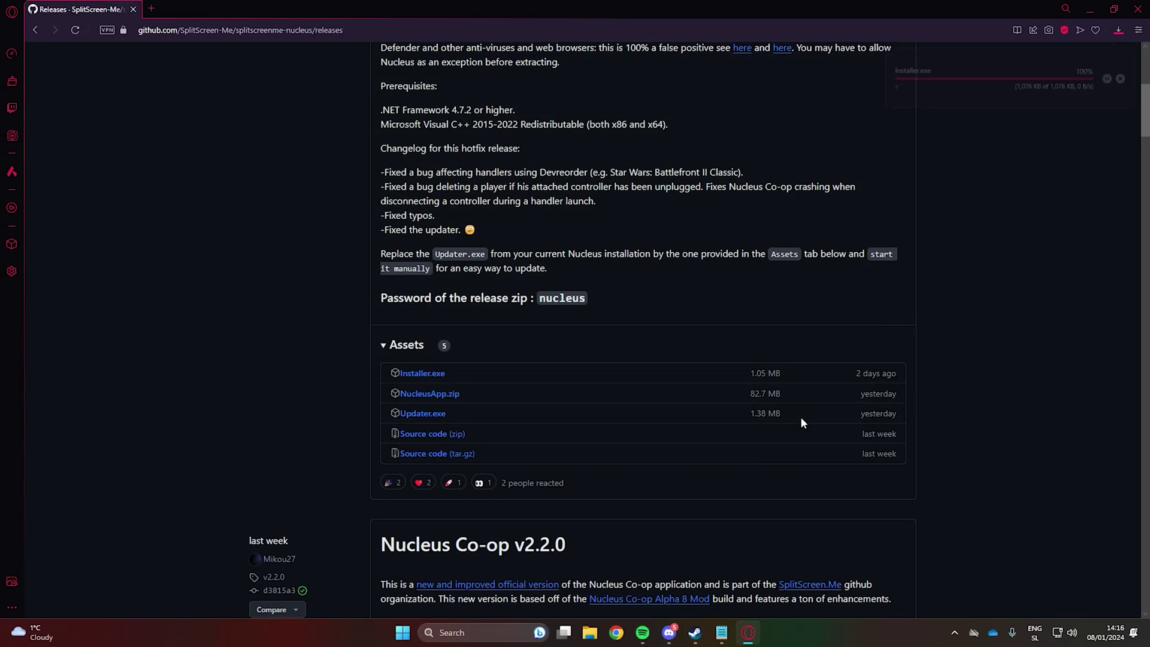
left_click(1021, 71)
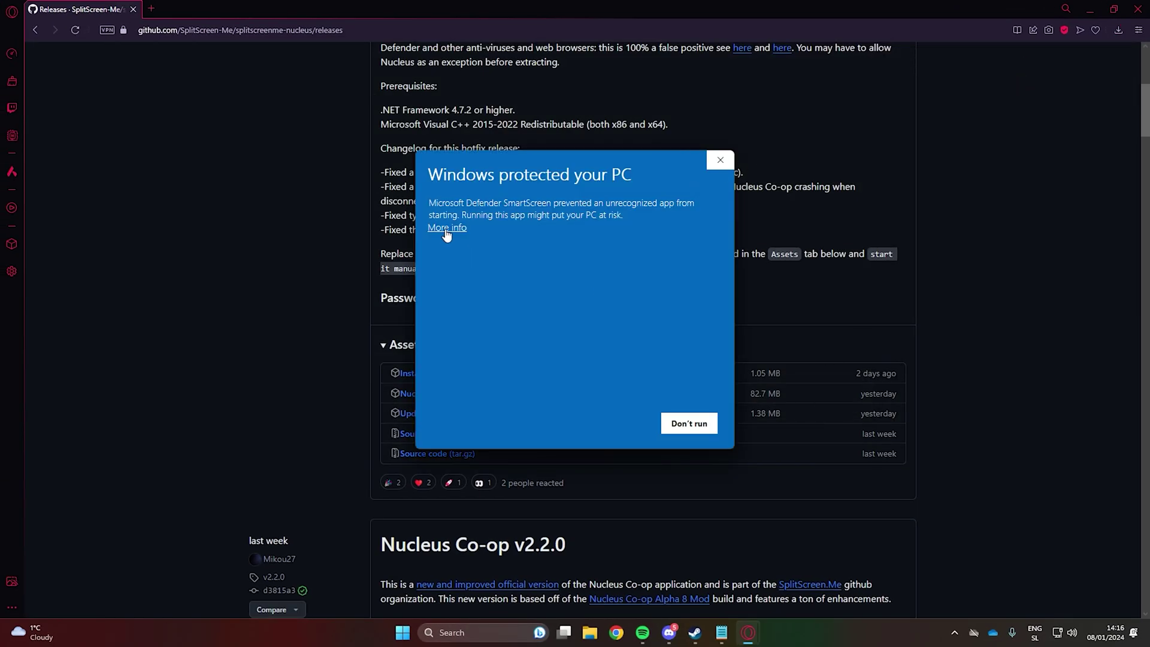
left_click(446, 231)
left_click(635, 423)
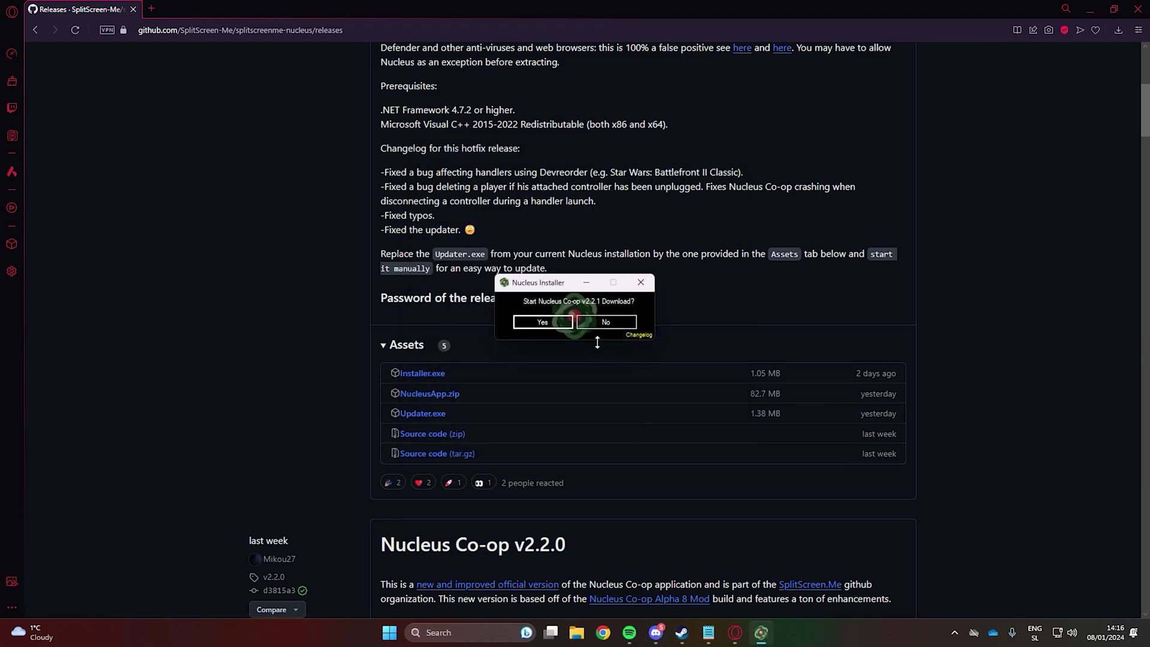
- Install Nucleus Co-op v2.2.1 into a new Nucleus folder on Local Disk (C:) and exit the installer
left_click(553, 322)
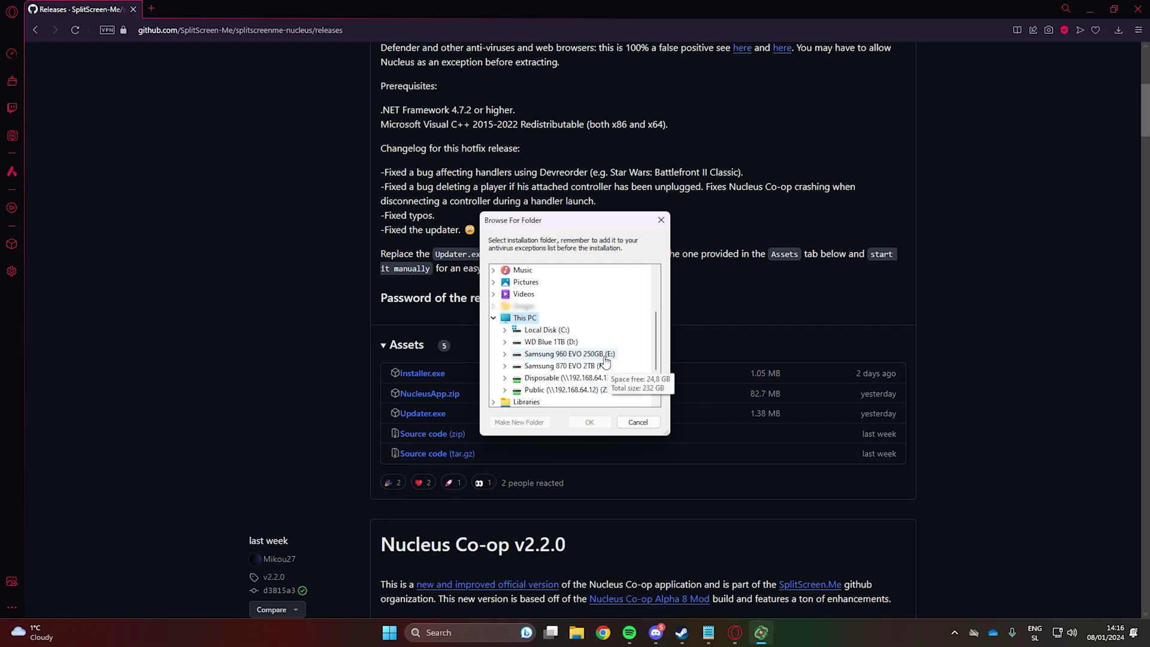
double_click(542, 330)
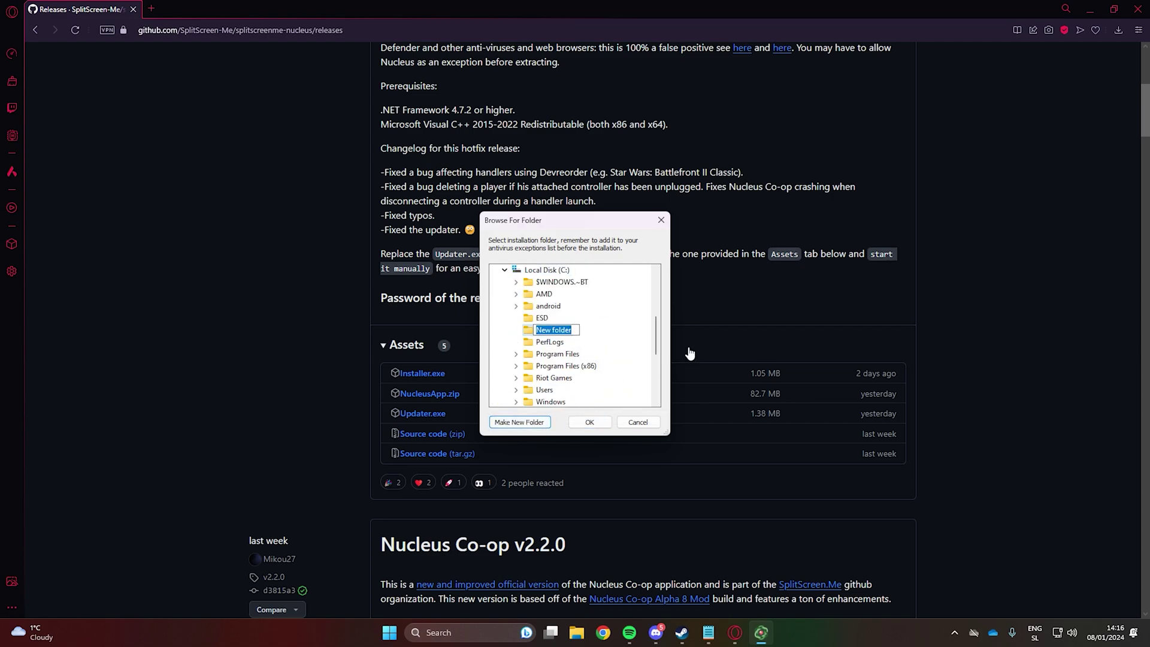
left_click(590, 423)
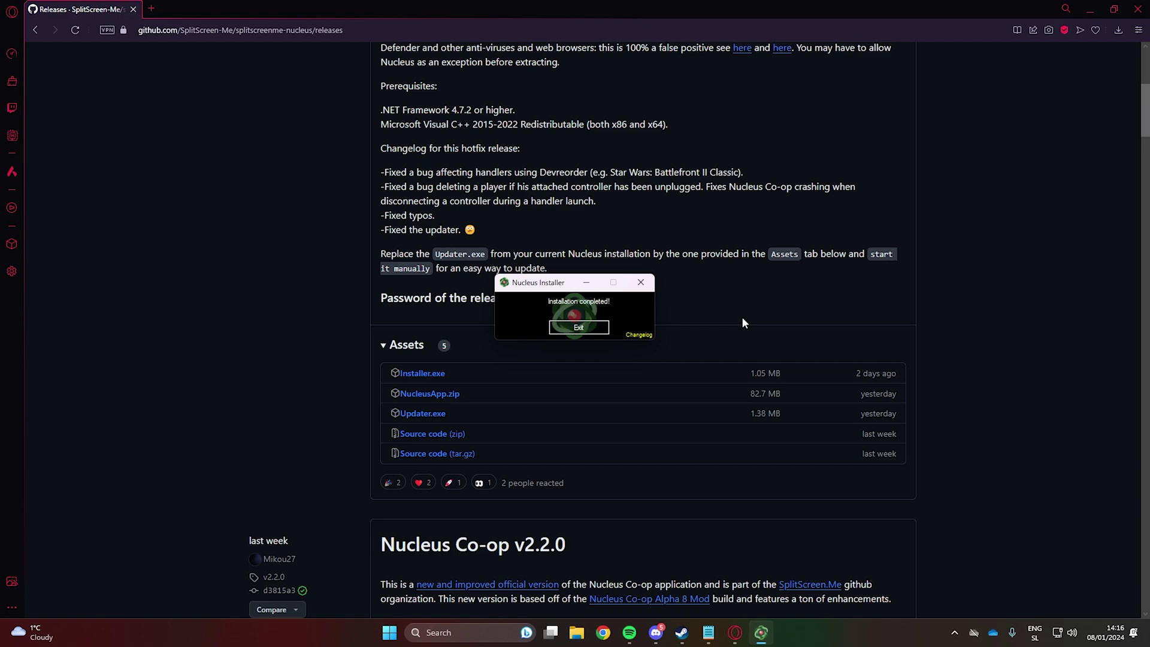
left_click(593, 327)
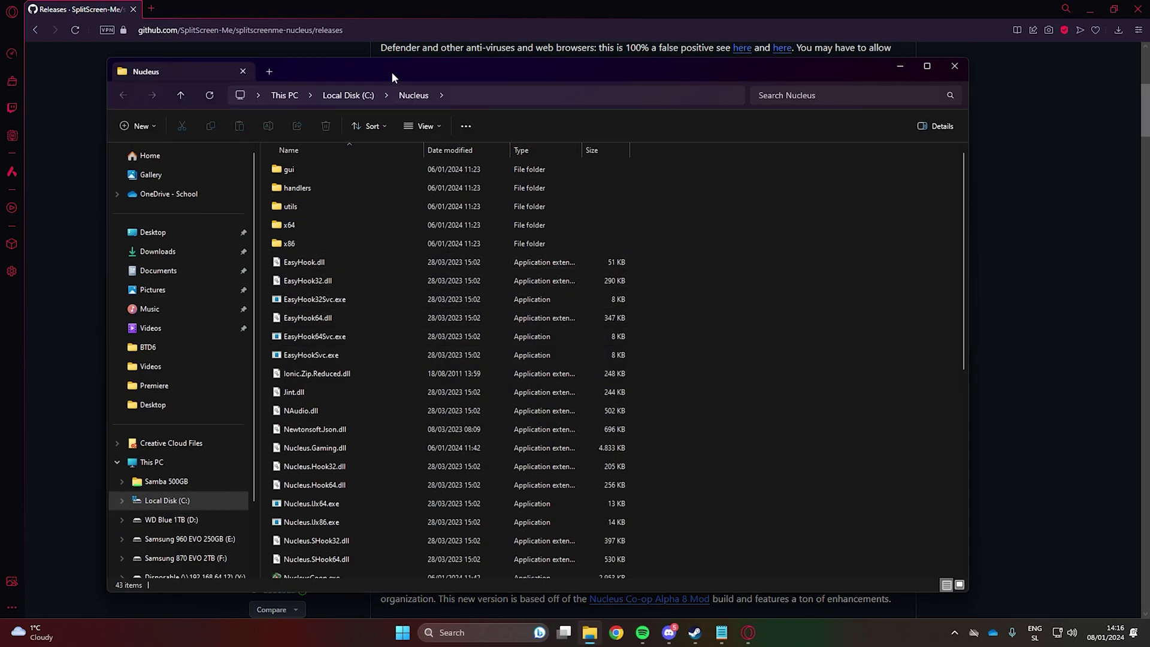
- Create a shortcut to NucleusCoop.exe inside the C:\Nucleus folder
left_click_drag(392, 71, 437, 53)
scroll(635, 272, "down", 6)
right_click(463, 223)
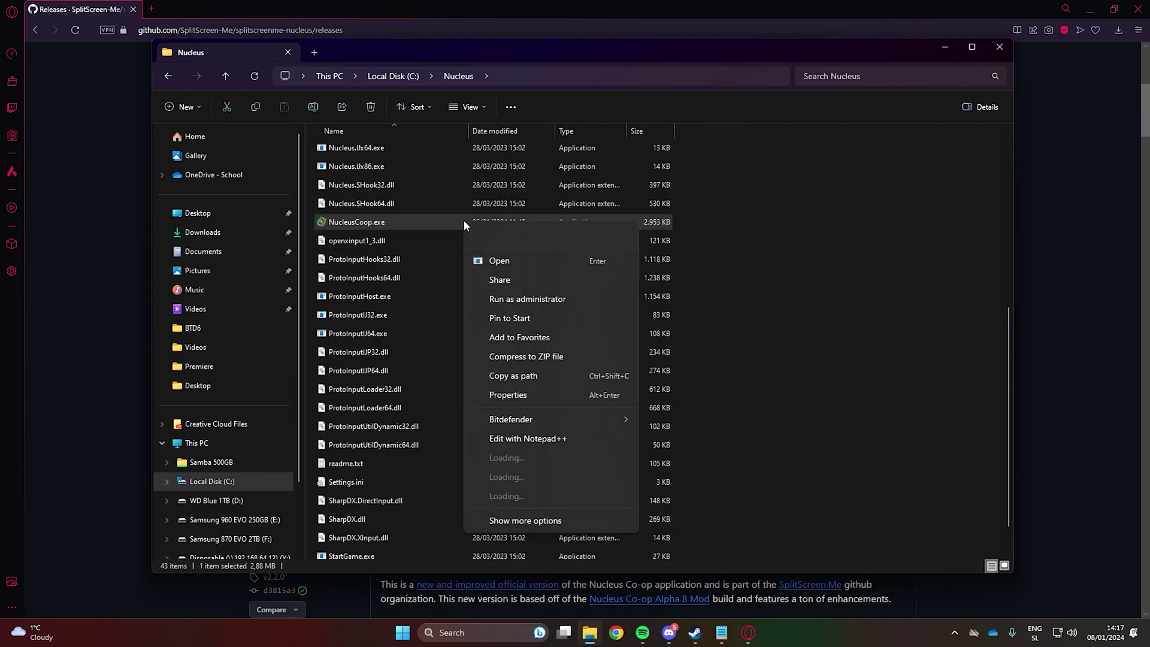
left_click(818, 292)
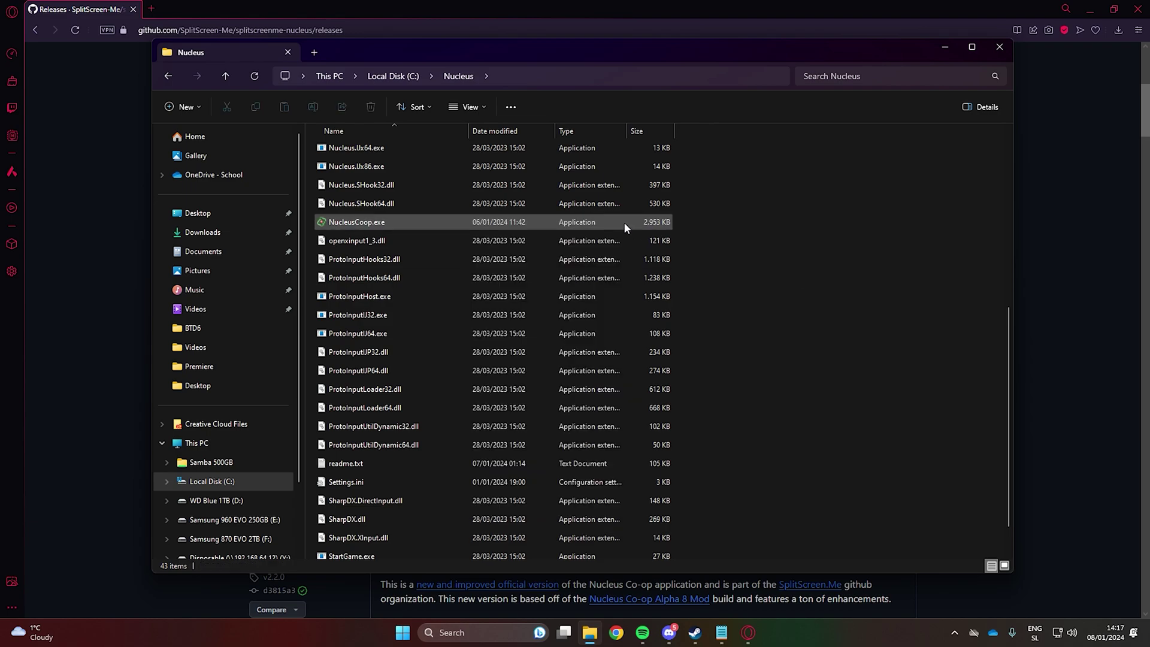
right_click(443, 221)
left_click(479, 593)
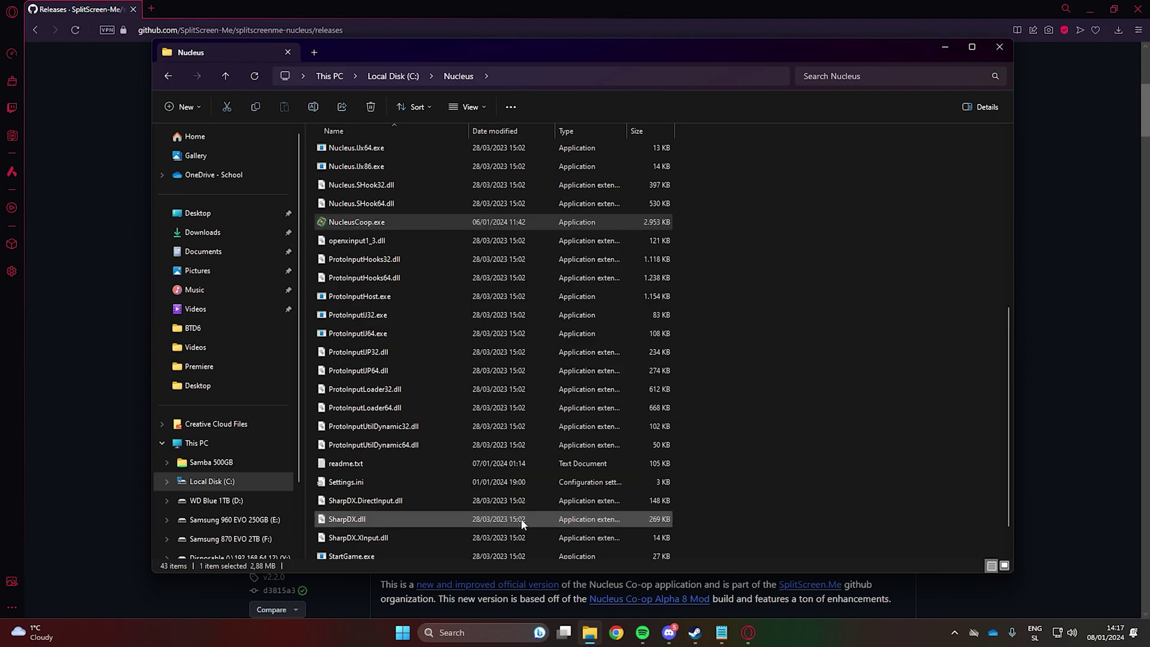
left_click(503, 551)
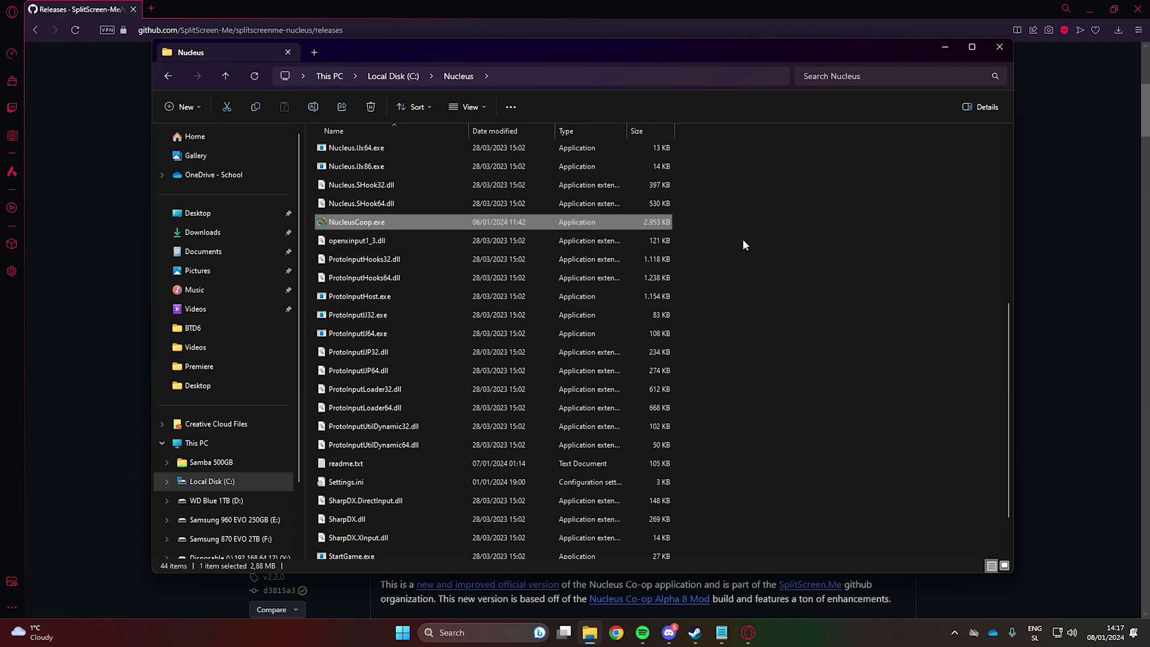
- Copy the NucleusCoop.exe shortcut from the Nucleus folder onto the desktop and launch it from there
scroll(744, 258, "down", 1)
left_click(422, 551)
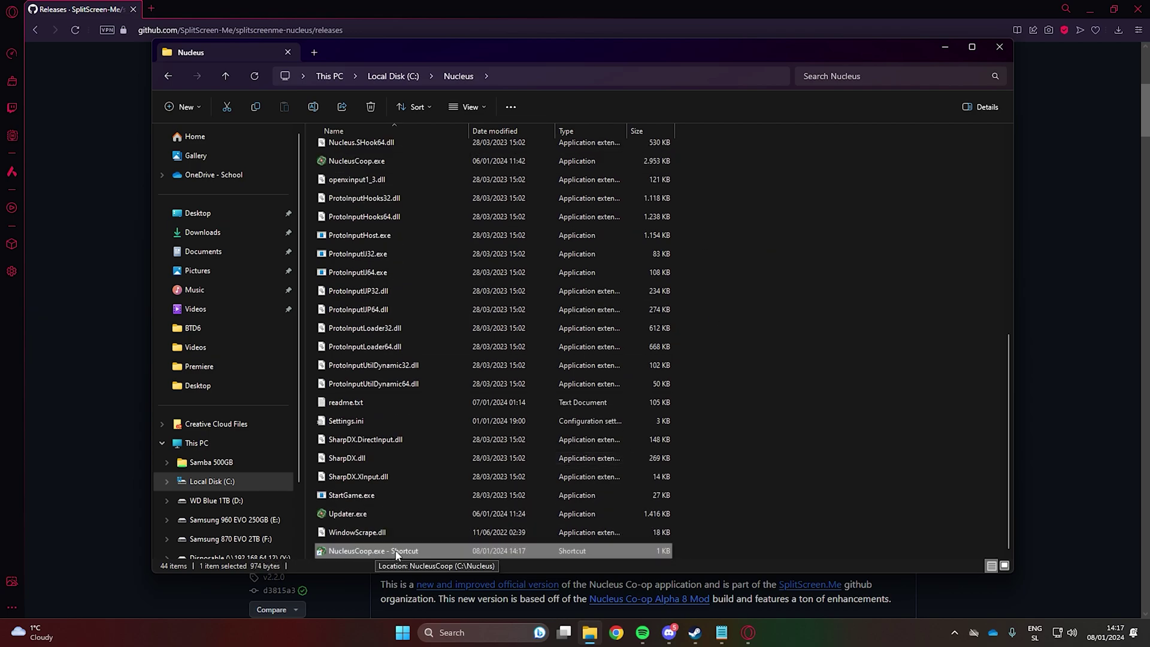
right_click(396, 553)
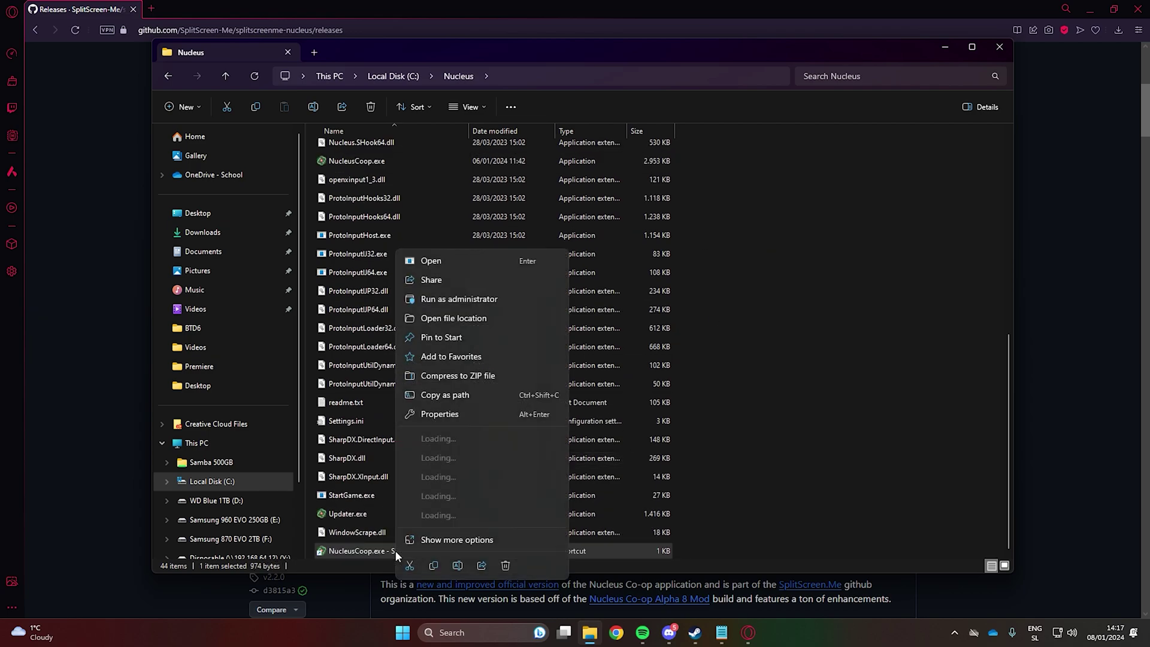
left_click(434, 566)
key("alt+F4")
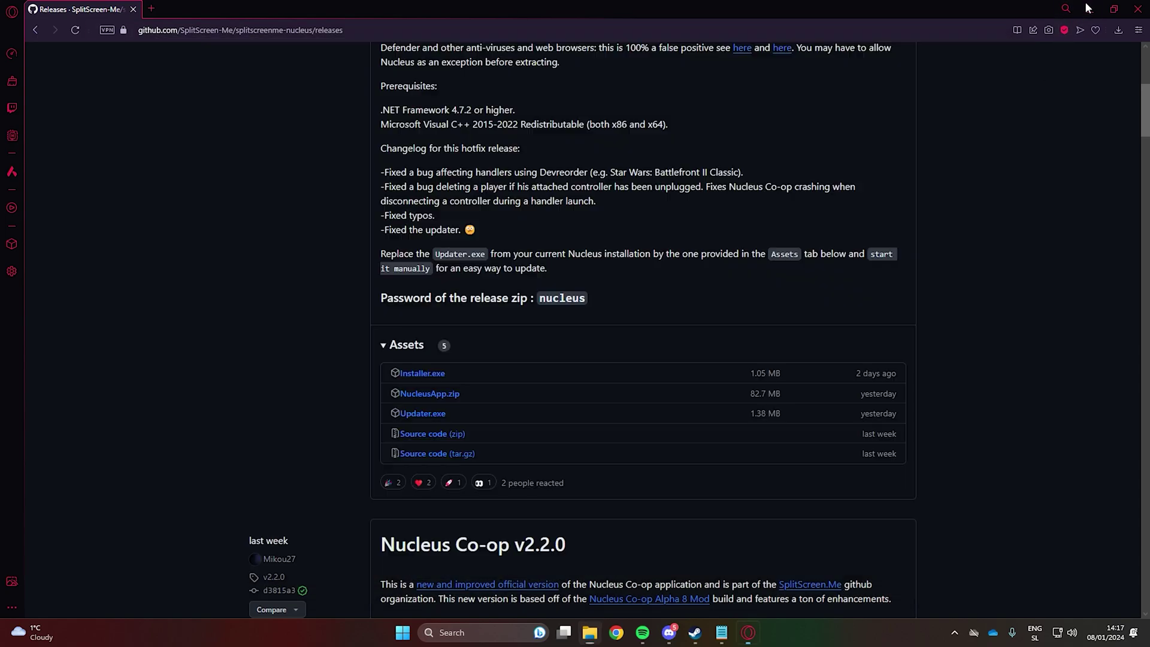
left_click(1088, 7)
key("super+d")
right_click(476, 184)
key("ctrl+v")
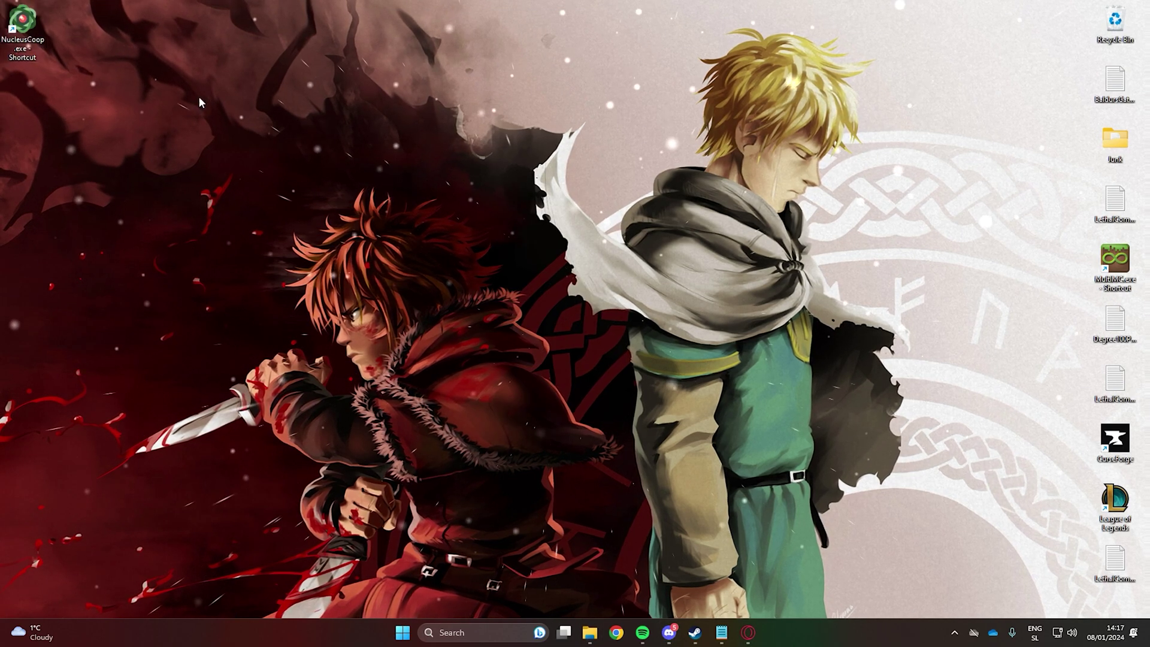
double_click(22, 27)
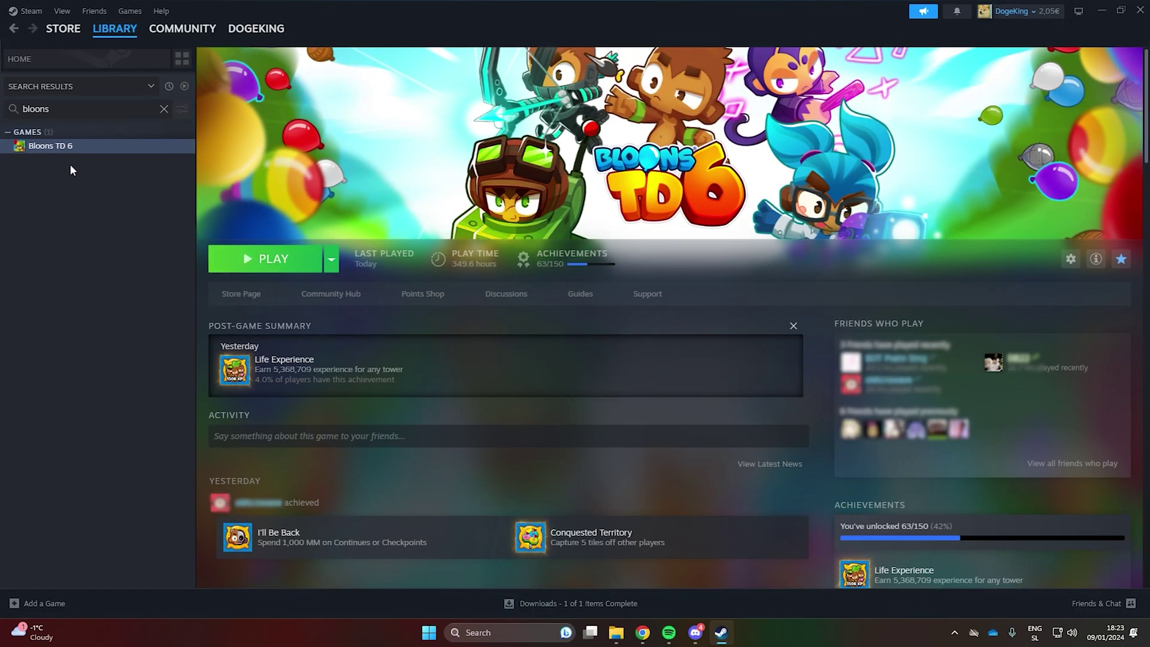
- In Steam, open the local installation folder of Bloons TD 6 from the game's properties
right_click(70, 148)
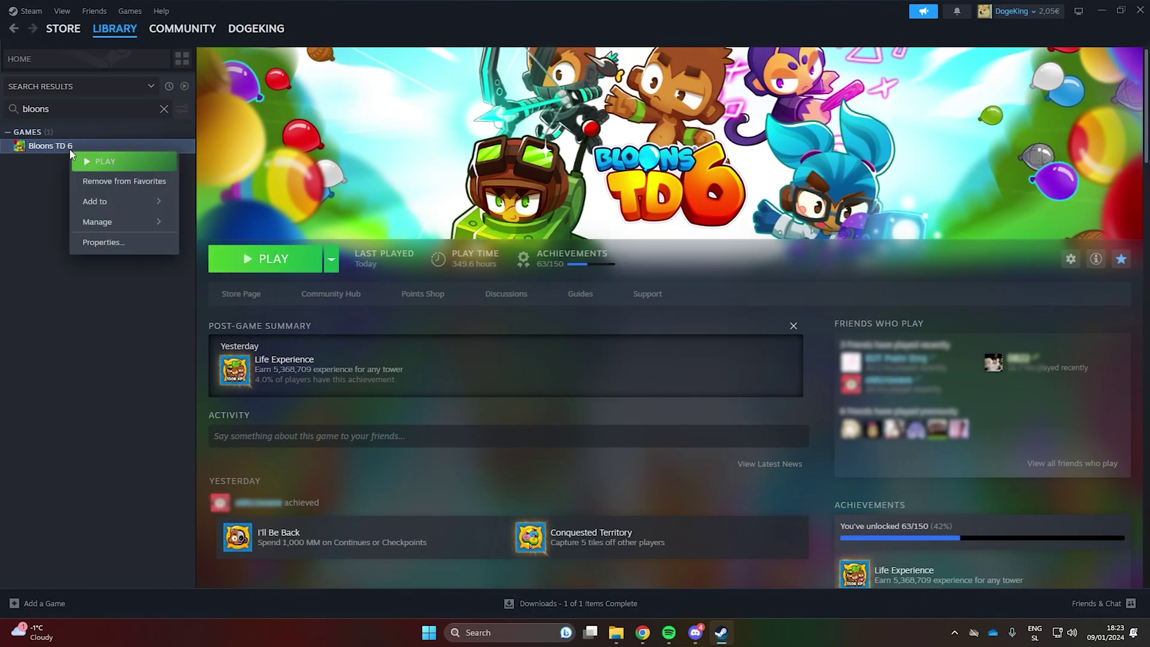
left_click(90, 242)
left_click(380, 231)
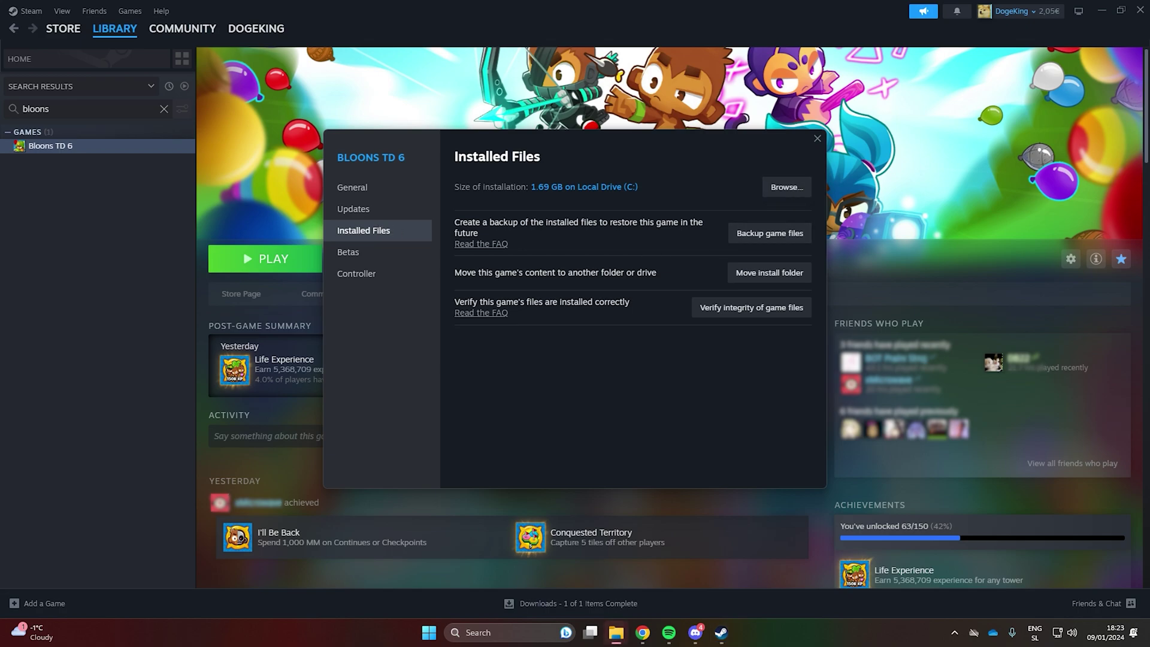
left_click(787, 187)
left_click_drag(506, 34, 390, 56)
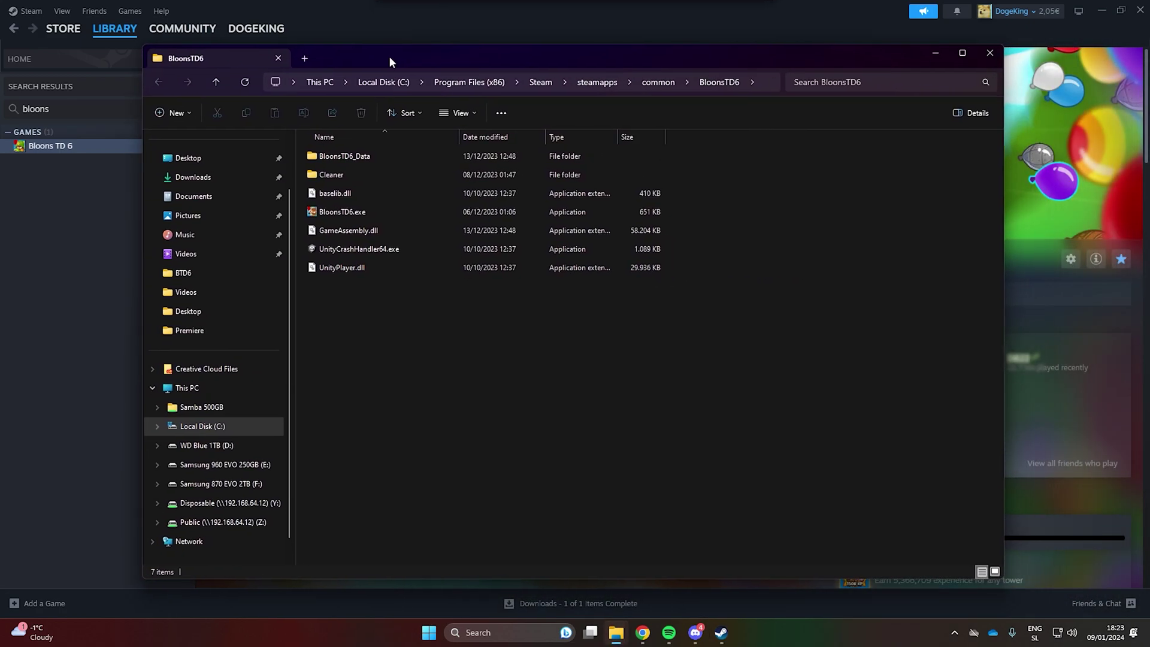
- Copy the full path of the BloonsTD6 installation folder
left_click(754, 88)
right_click(728, 83)
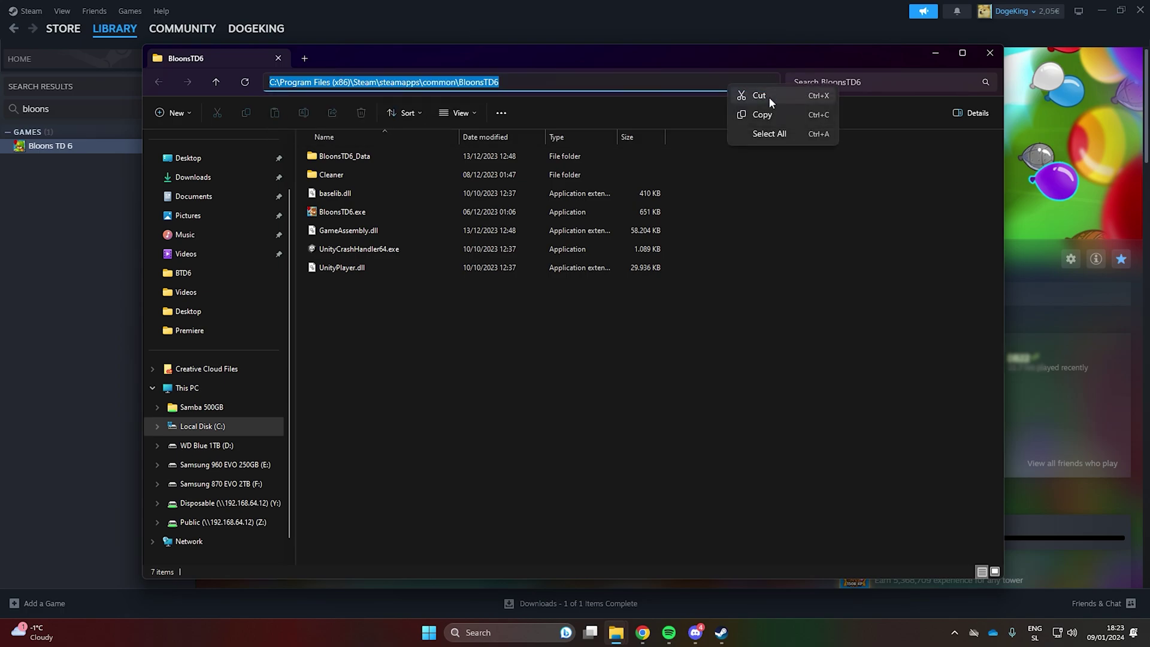
left_click(779, 114)
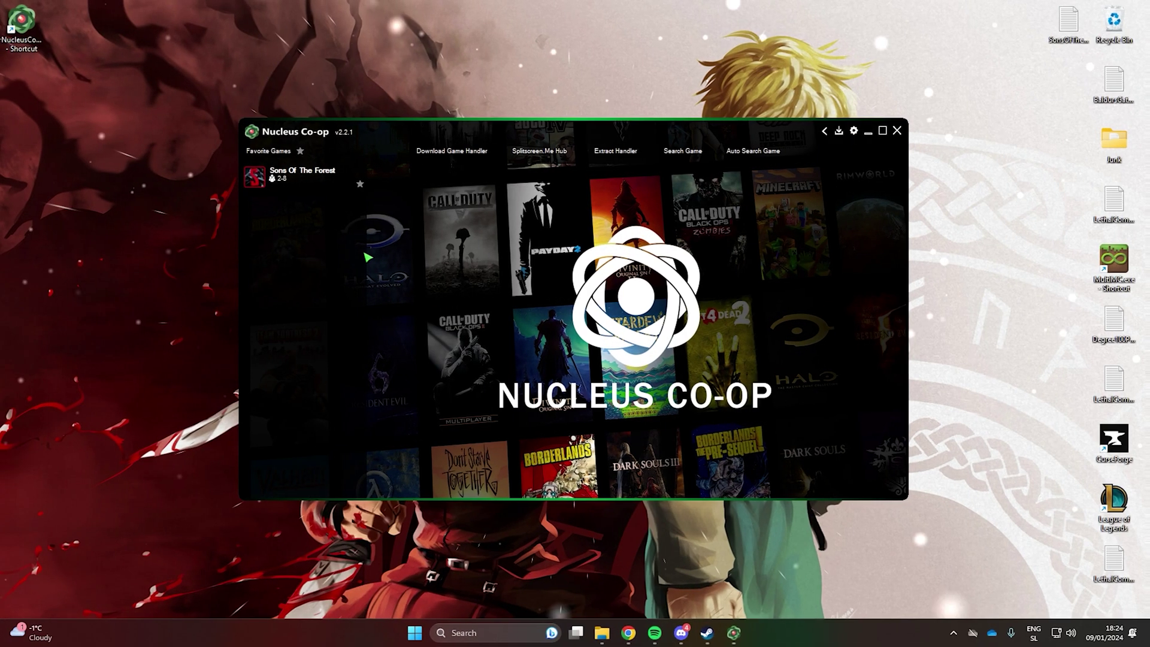
- In Nucleus Co-op, search the game handlers for "bloons" and download the Bloons TD 6 handler
left_click(465, 150)
type("bloons")
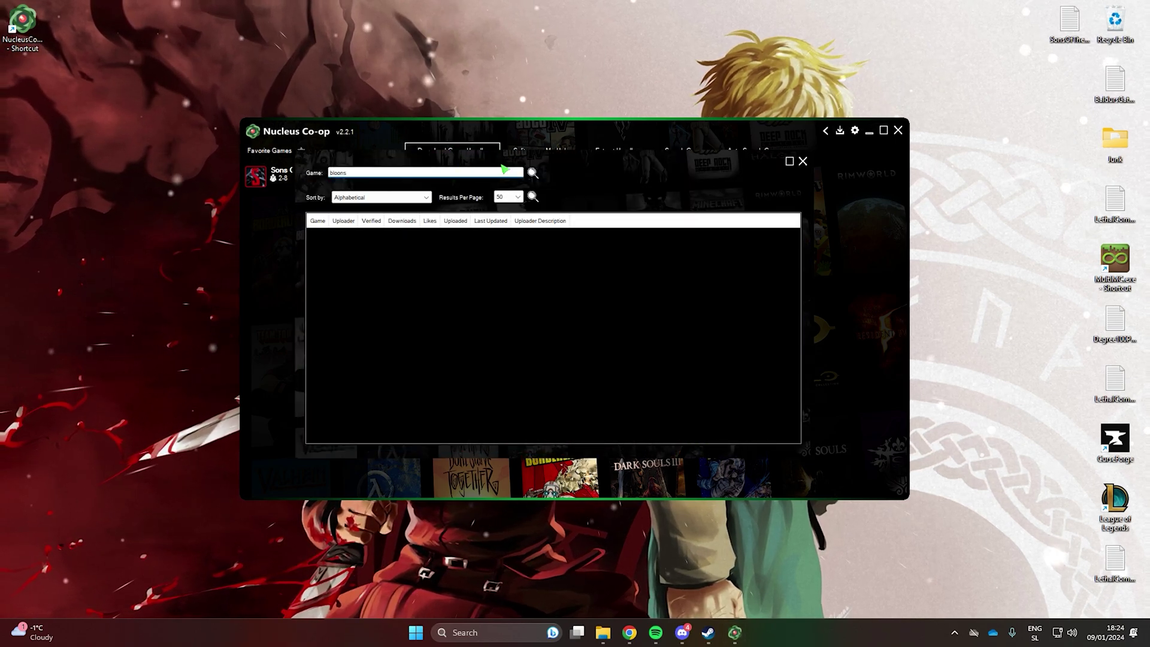
left_click(533, 173)
left_click(350, 246)
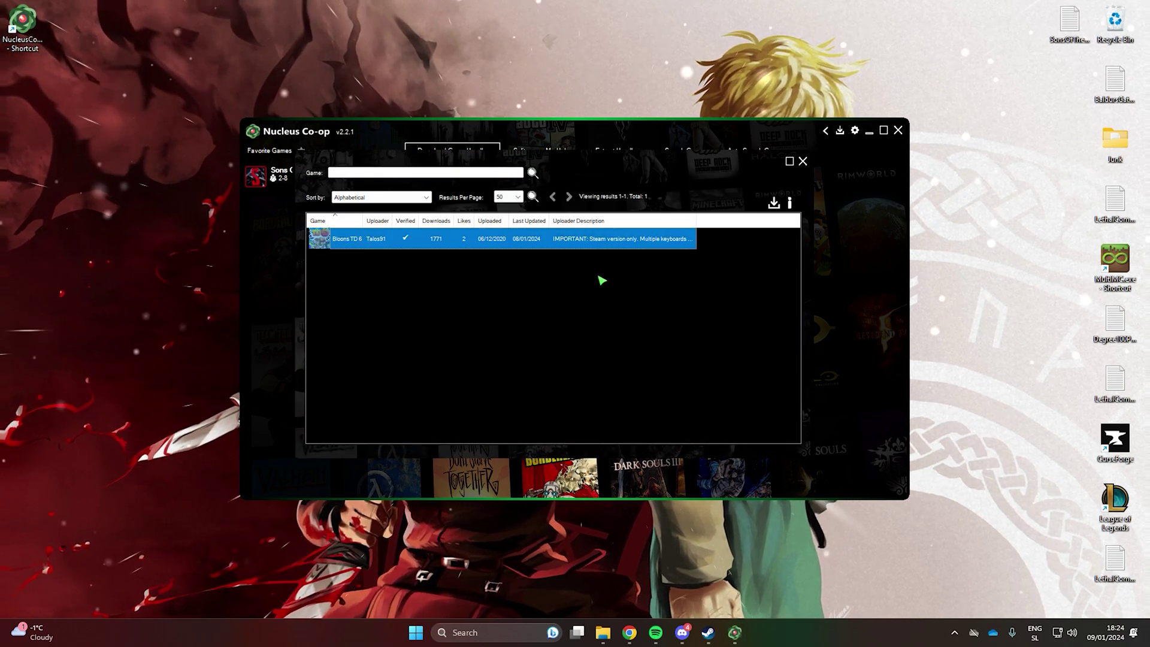
left_click(779, 217)
- Add BloonsTD6.exe from the copied BloonsTD6 installation folder to Nucleus Co-op and close the handler search
left_click(619, 361)
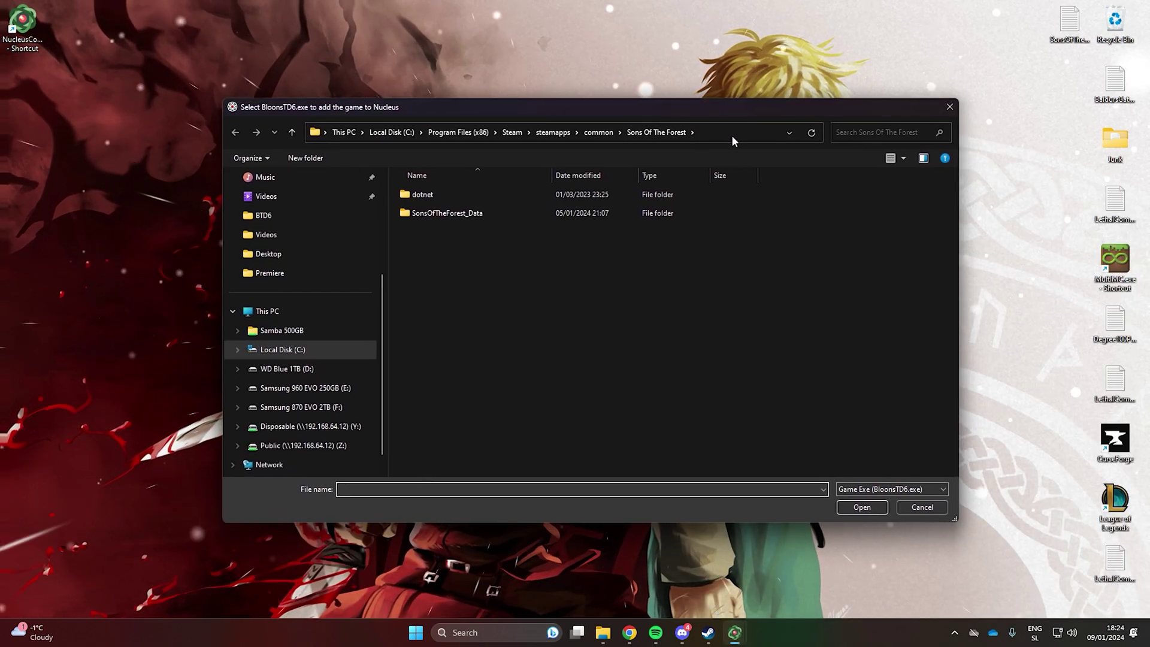
left_click(731, 140)
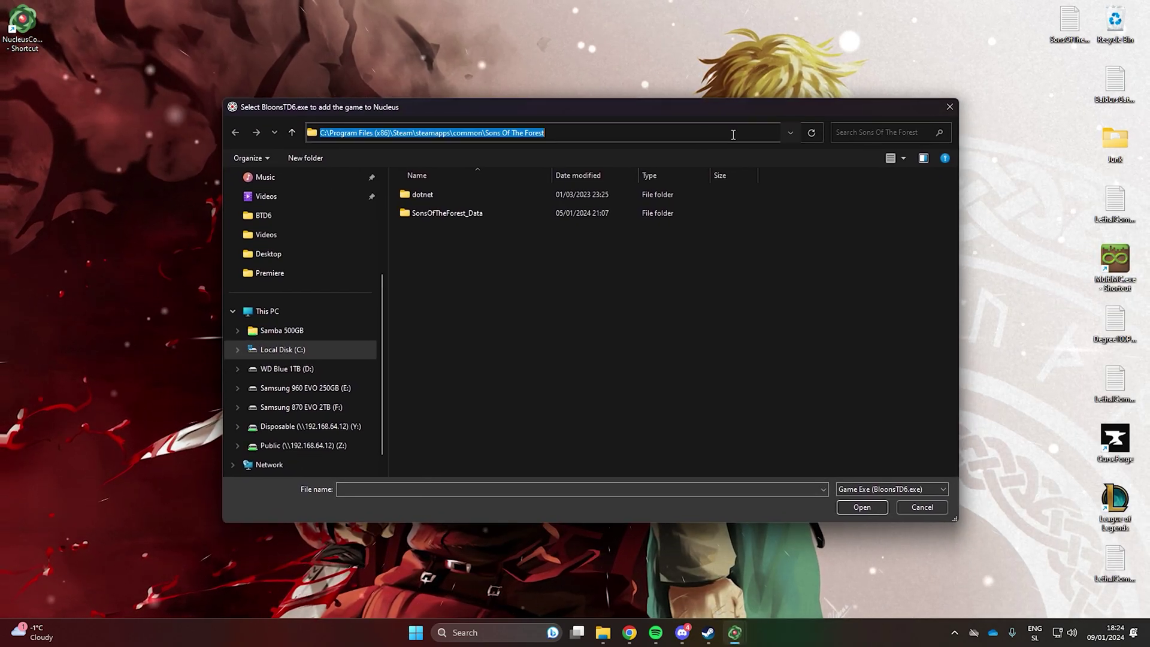
key("ctrl+v")
key("Return")
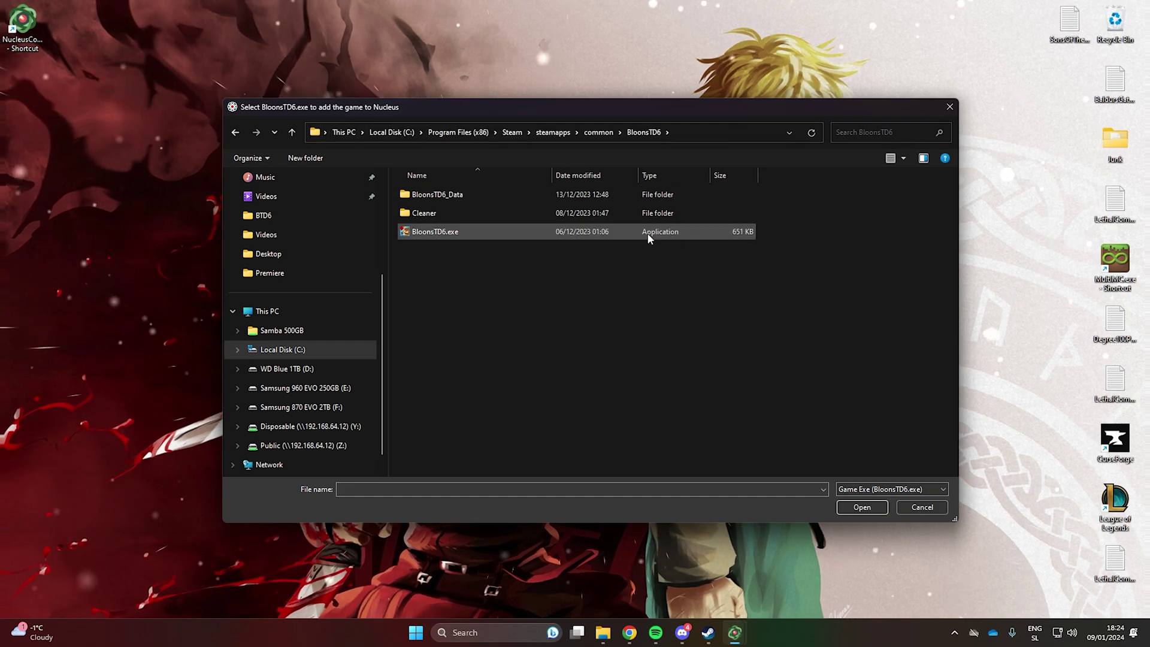
left_click(648, 233)
left_click(863, 508)
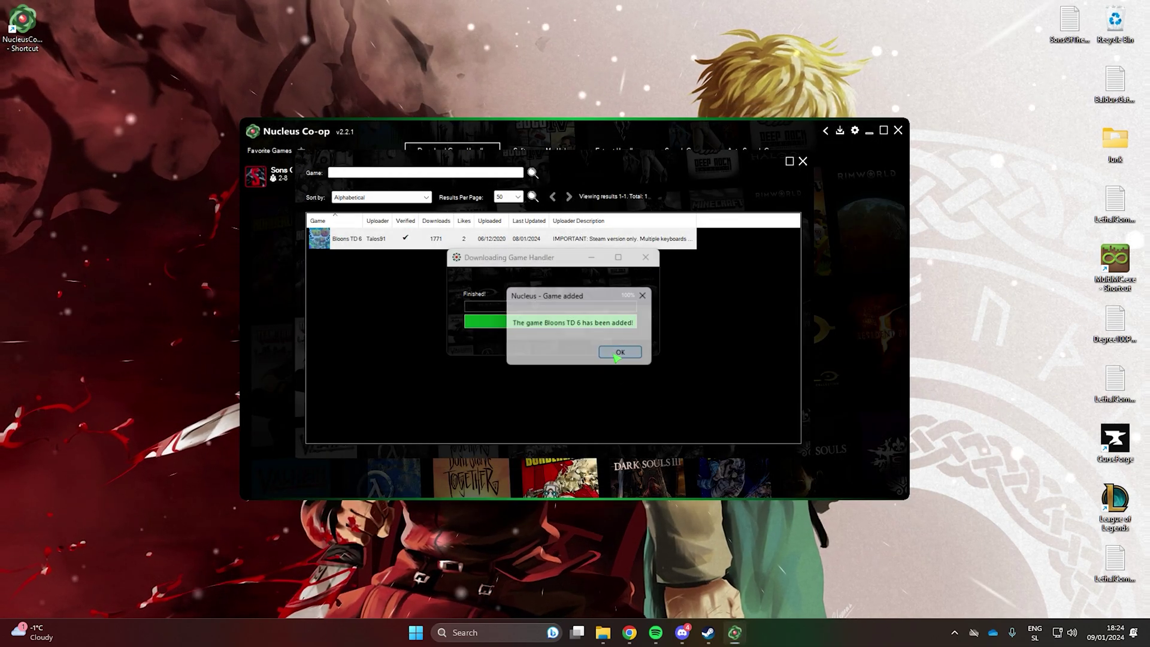
left_click(612, 352)
left_click(803, 162)
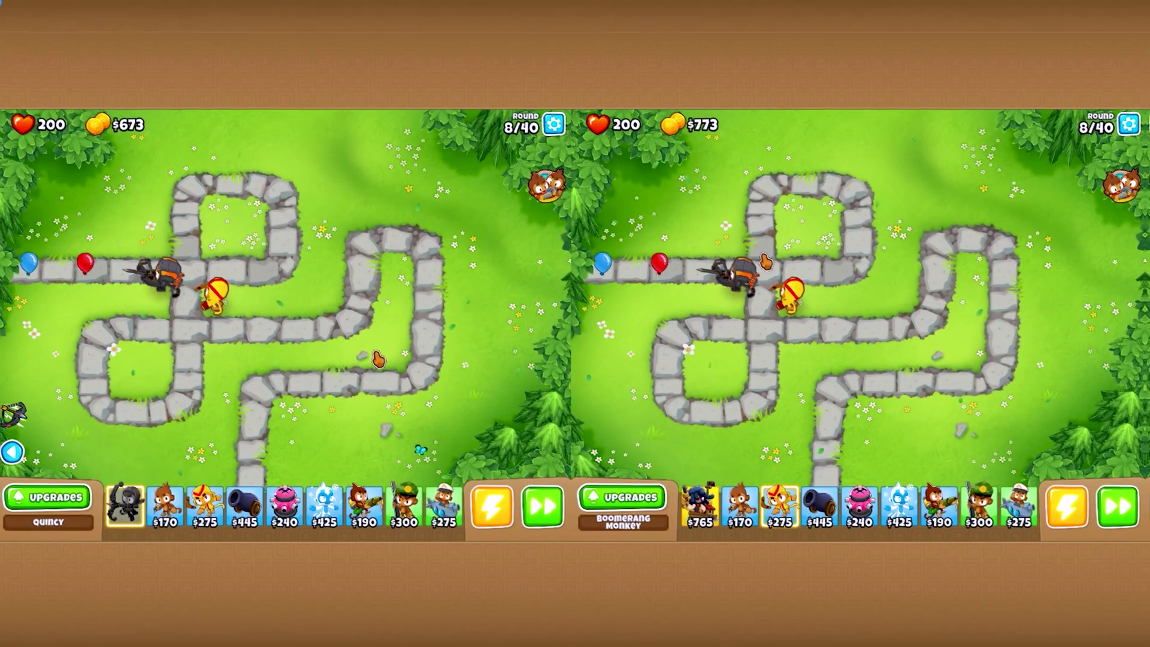
- Try to place the Admiral Brickell hero near the track in the second player's game
left_click(706, 504)
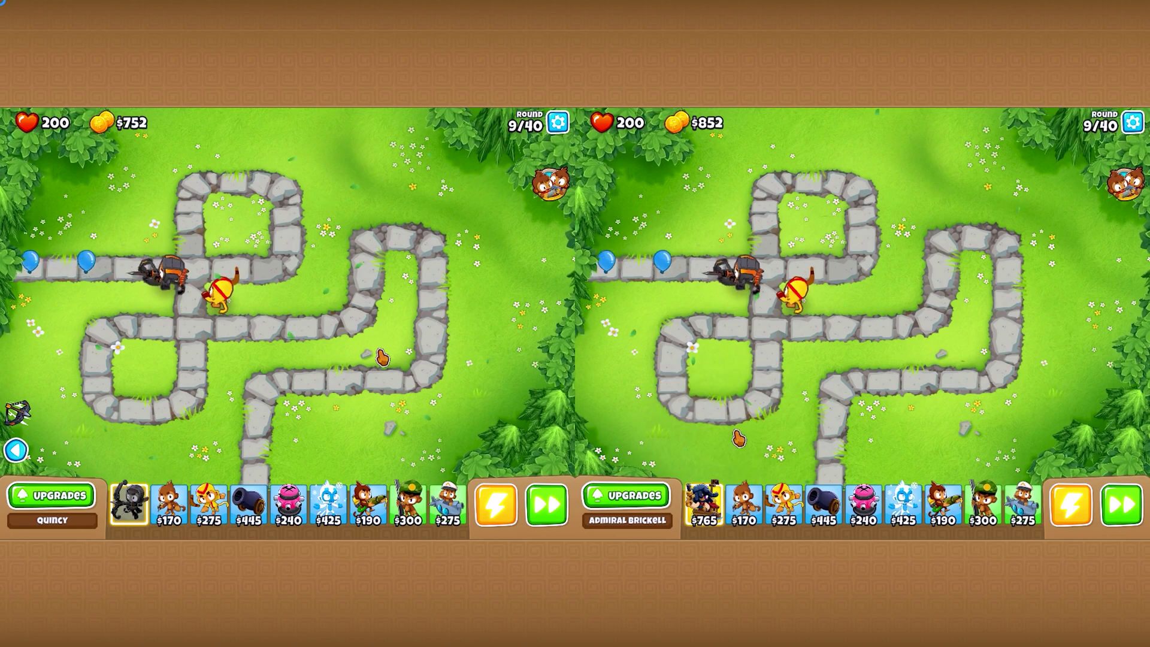
left_click(1071, 504)
left_click(862, 403)
left_click(1124, 399)
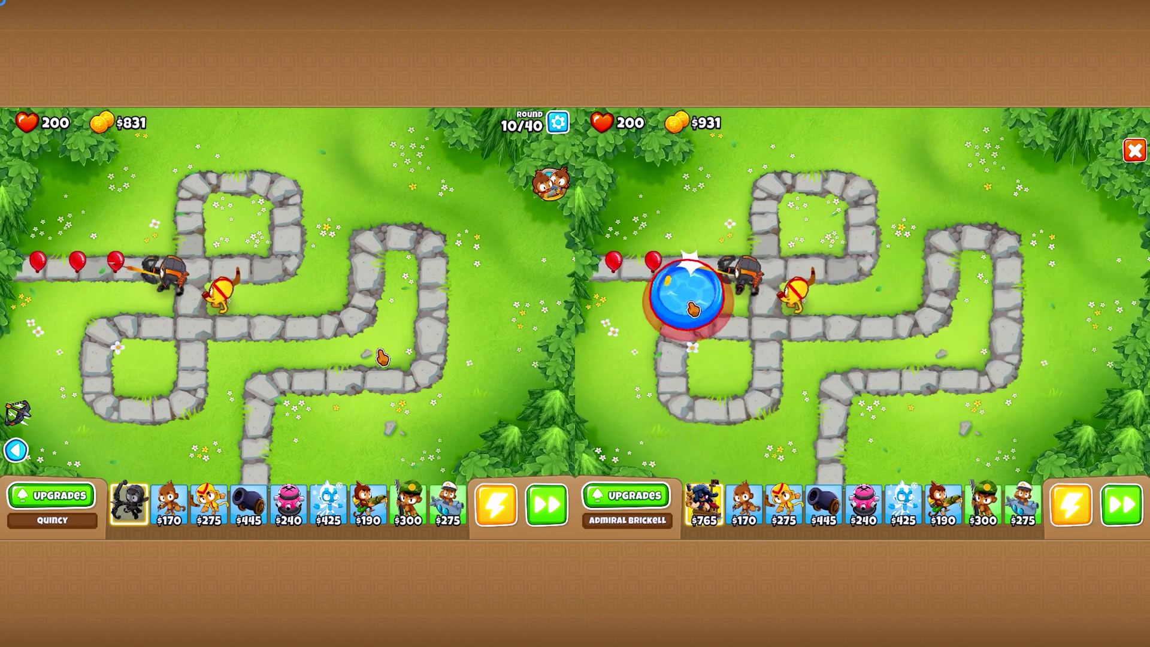
left_click(630, 313)
left_click(706, 504)
left_click(630, 300)
left_click(1071, 503)
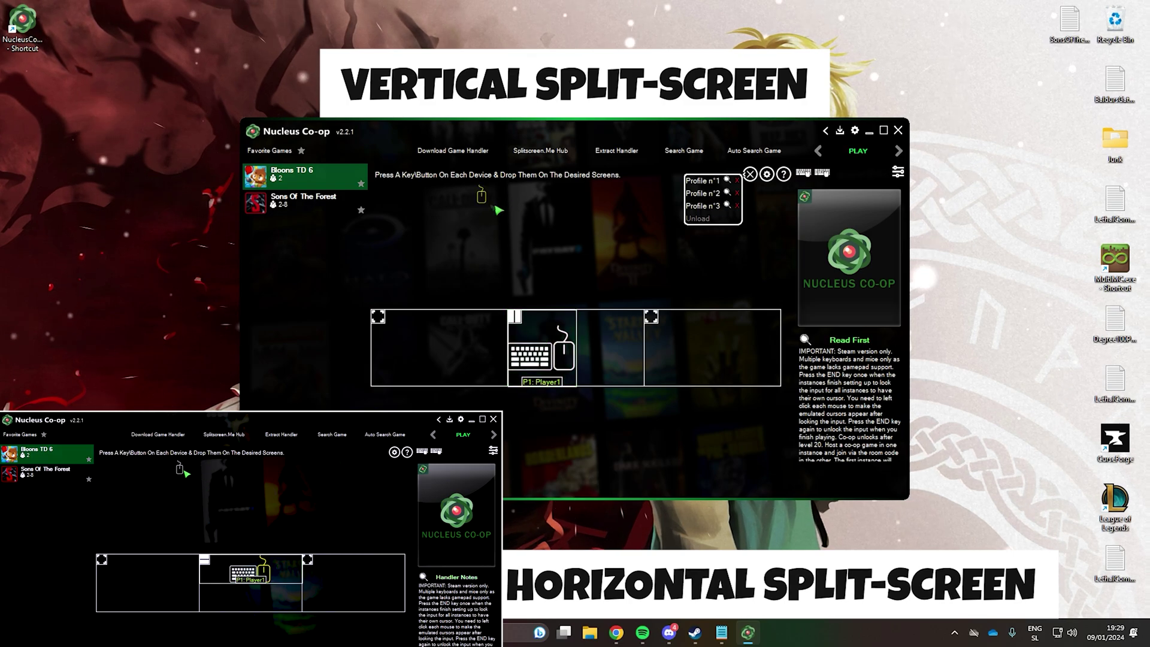
- Assign the second mouse to the free half of the vertically split middle screen and launch Bloons TD 6, allowing StartGame.exe to run
left_click_drag(497, 205, 601, 354)
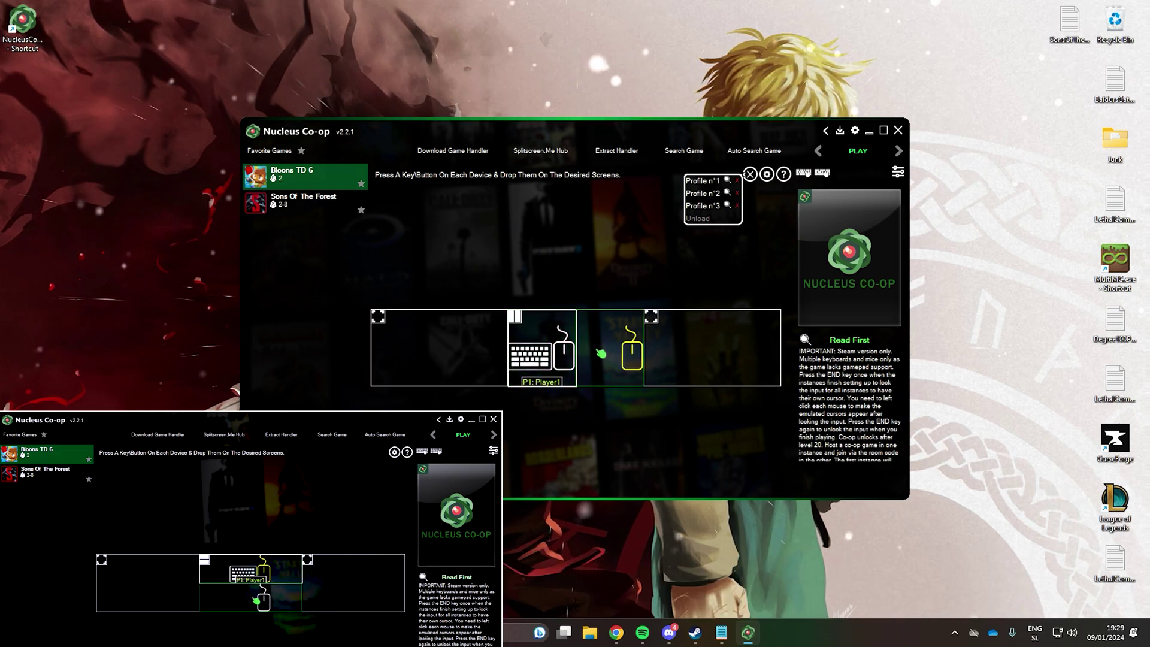
left_click(873, 156)
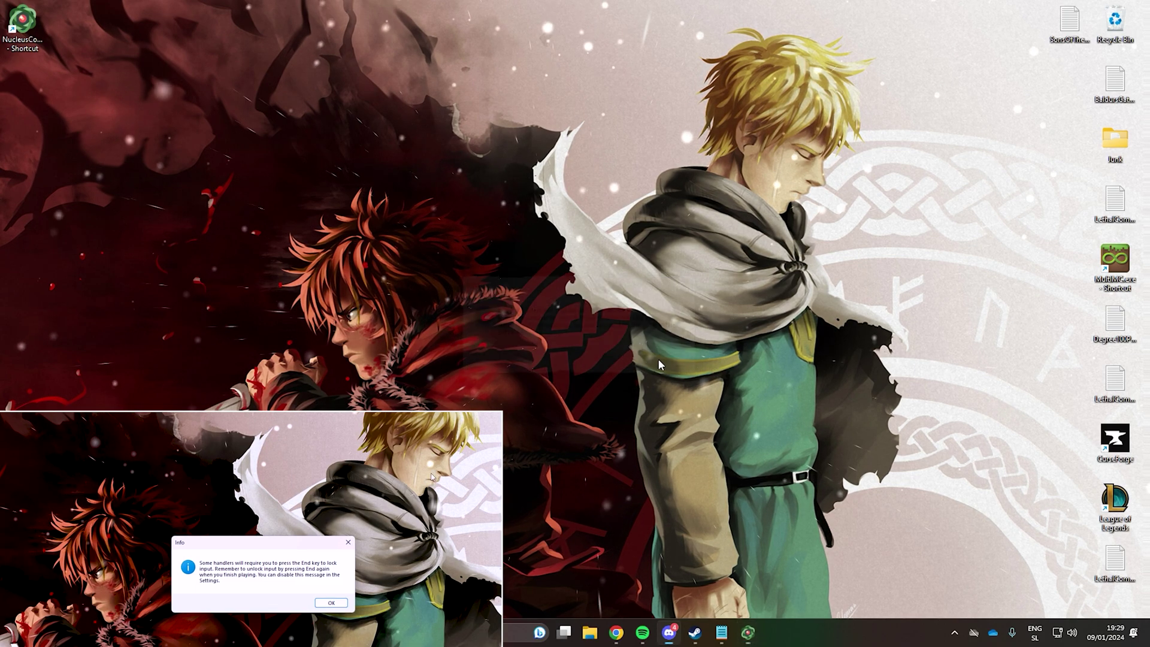
left_click(335, 602)
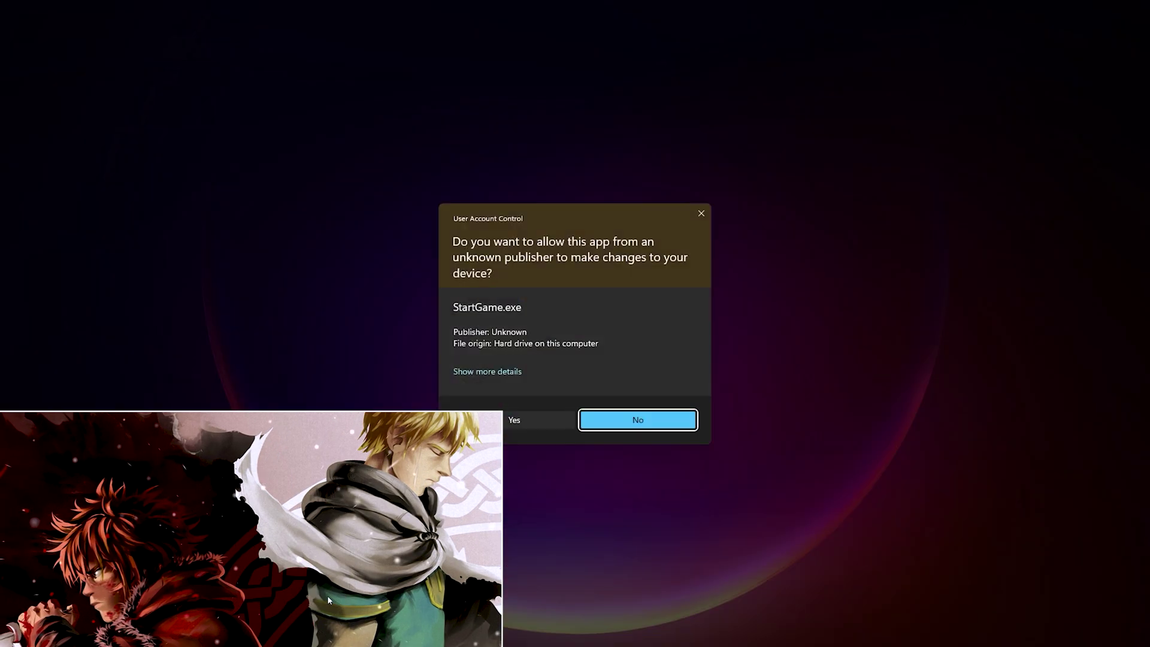
left_click(566, 419)
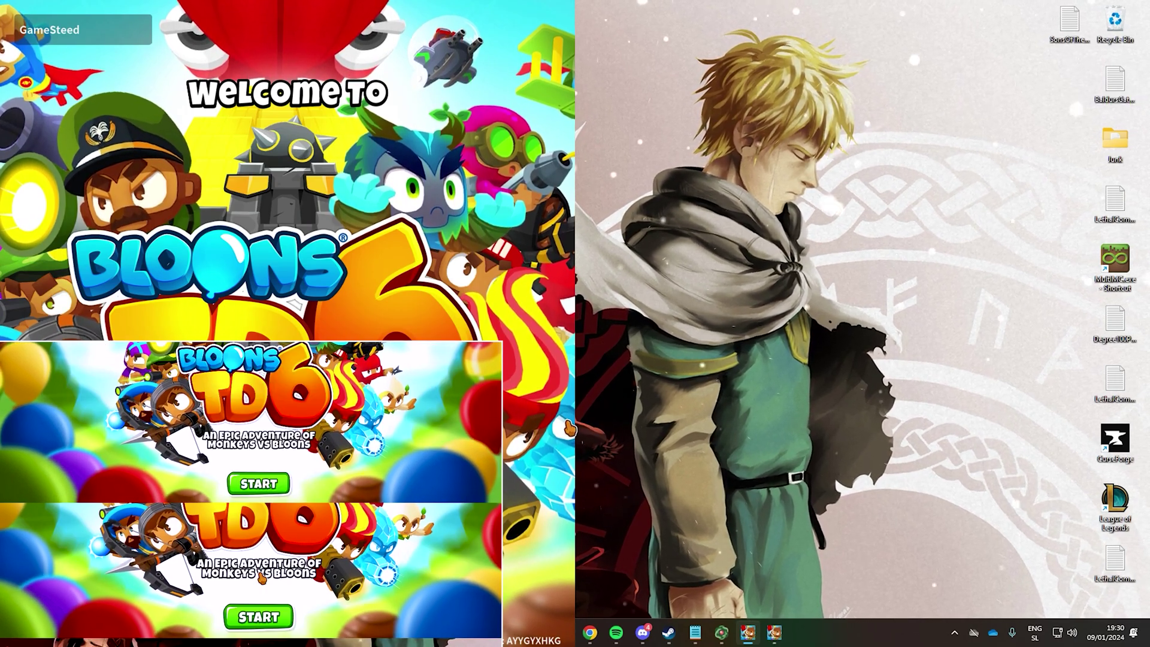
- Lock the input to the game instances, join the host's co-op match from the second instance, and mark the host ready
key("End")
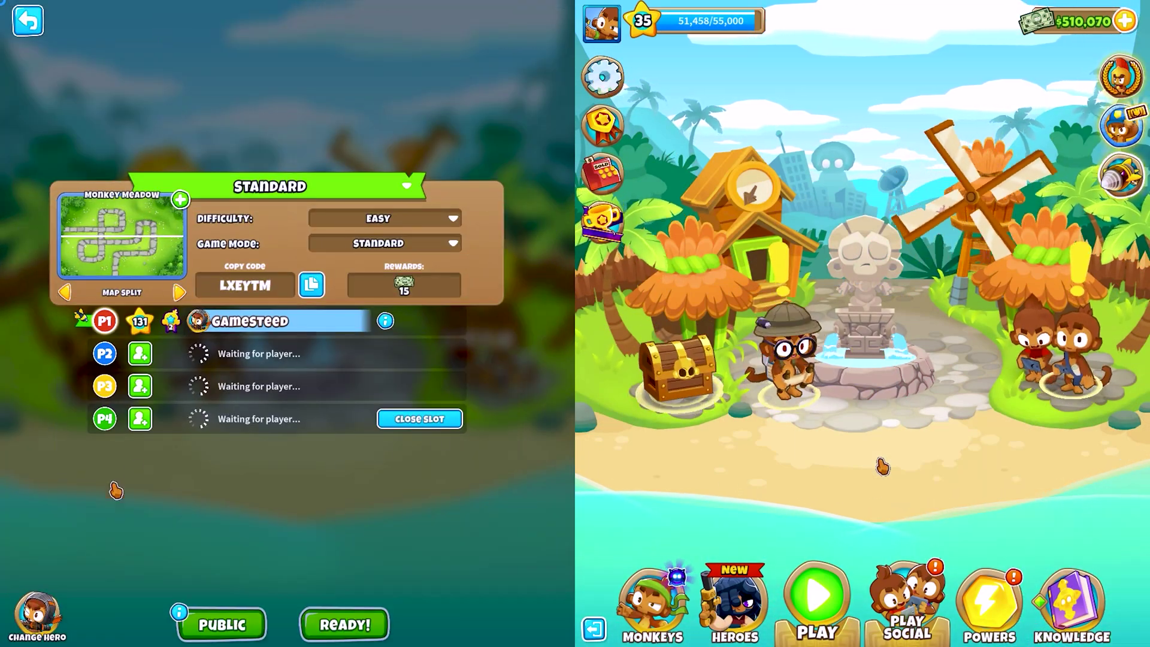
left_click(908, 602)
left_click(838, 320)
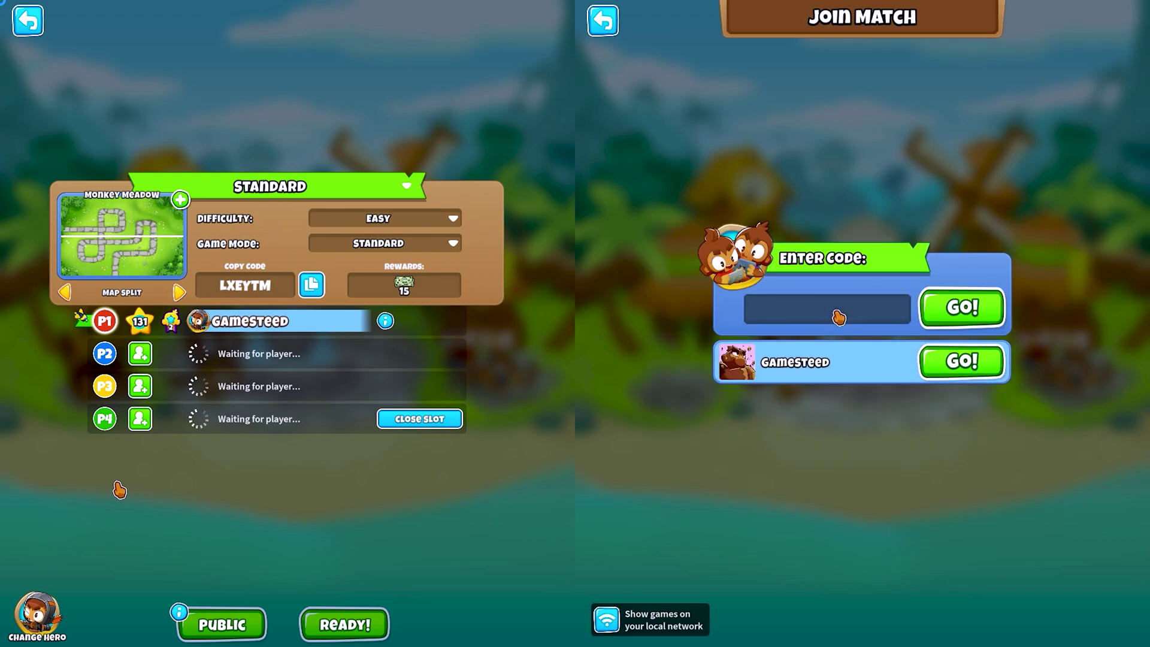
left_click(961, 370)
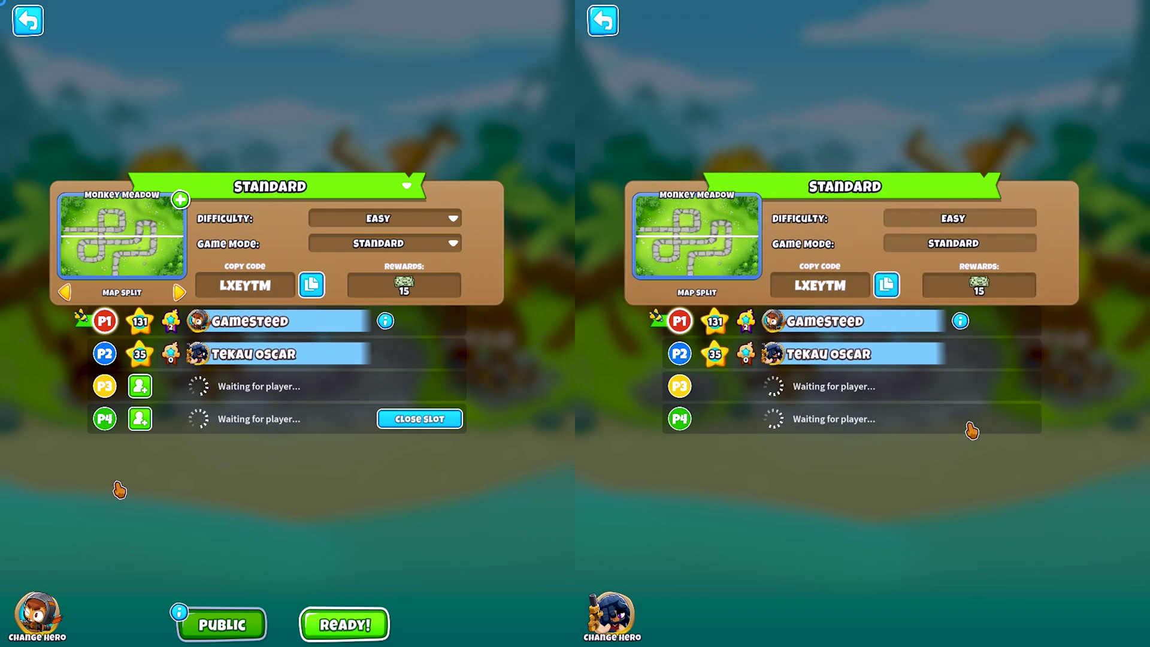
left_click(345, 624)
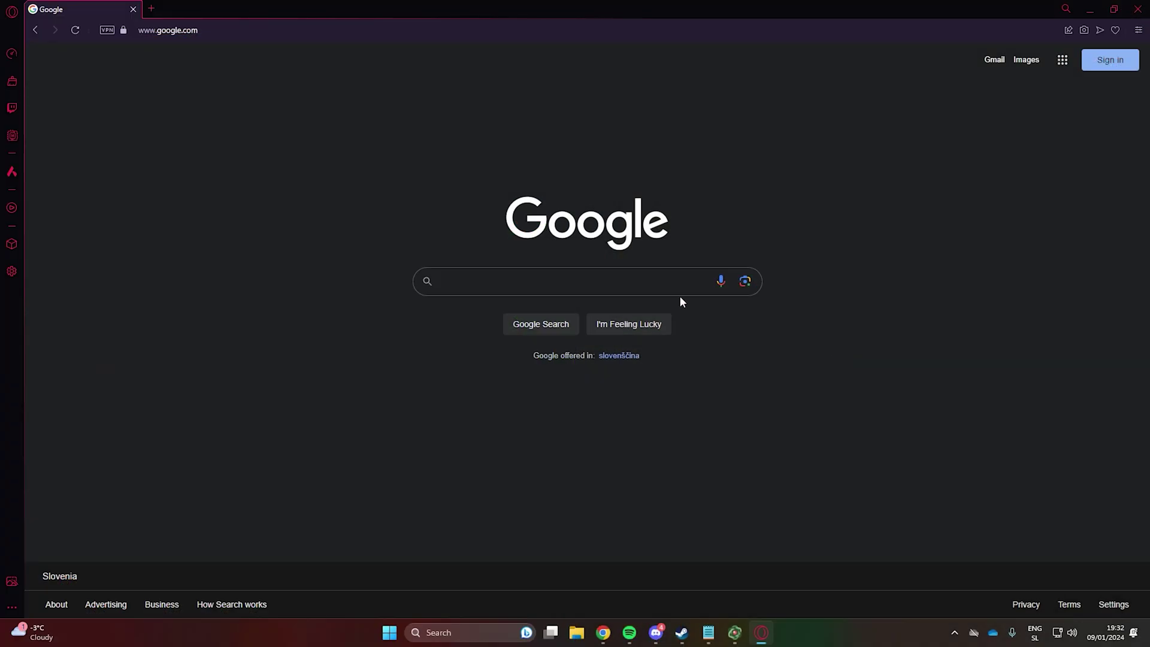
- Search Google for "btd6 save file"
left_click(604, 283)
type("bt")
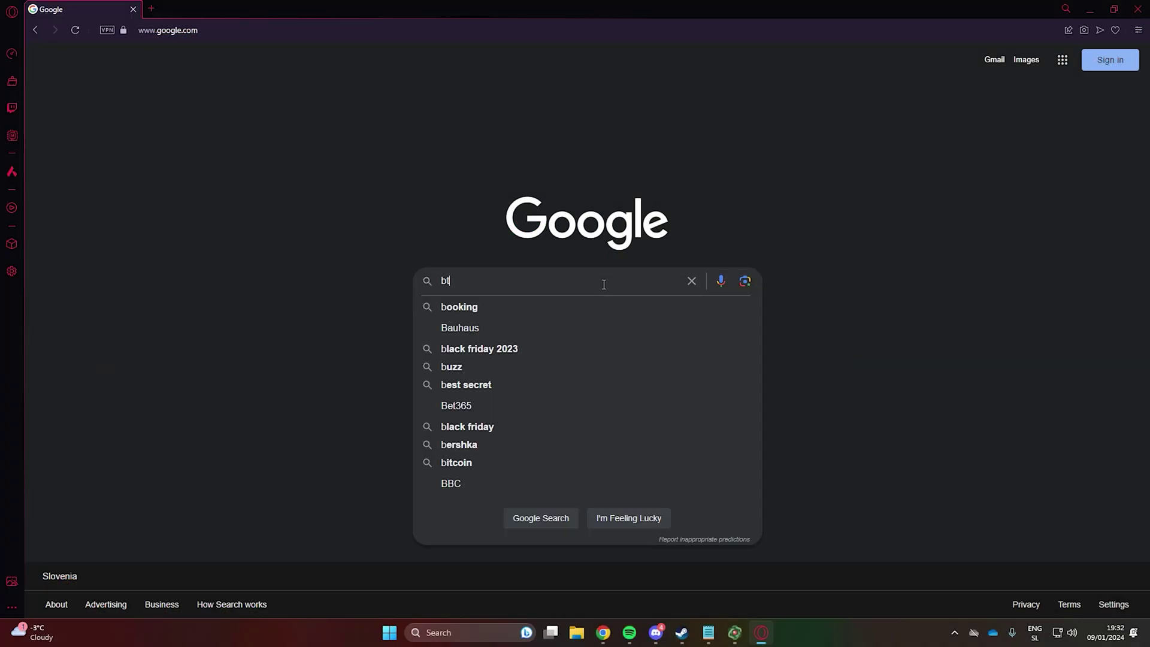
type("d6 save file")
key("Return")
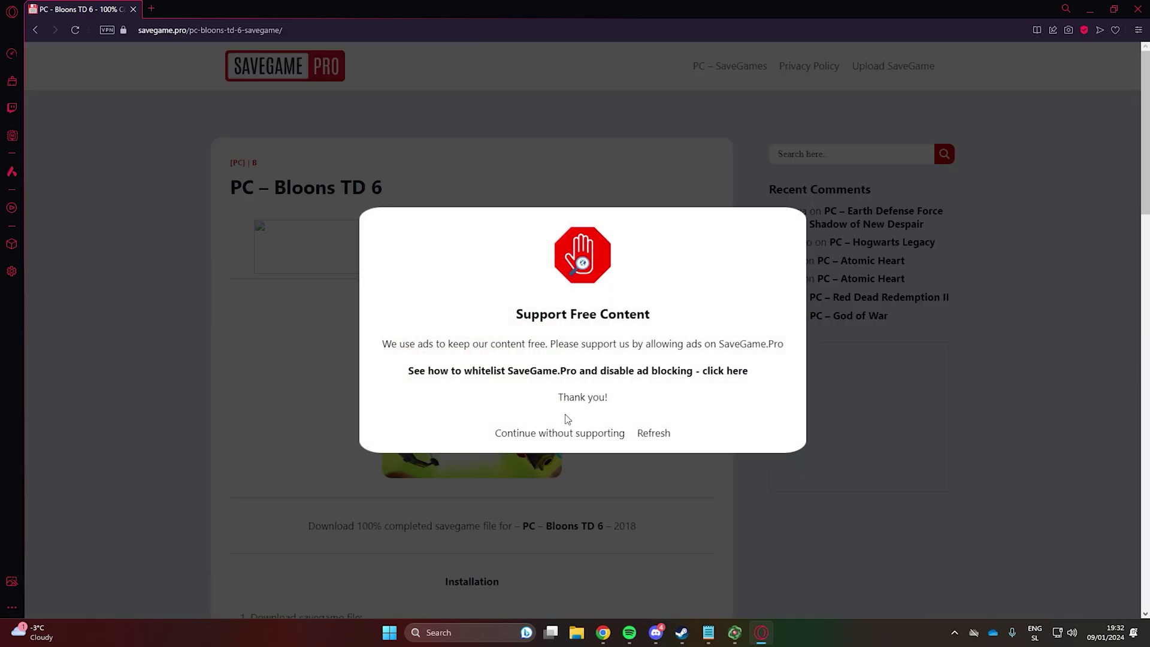
- Download the Bloons TD 6 savegame archive from SaveGame.Pro, continuing without supporting the site's ads
left_click(564, 431)
scroll(573, 260, "down", 5)
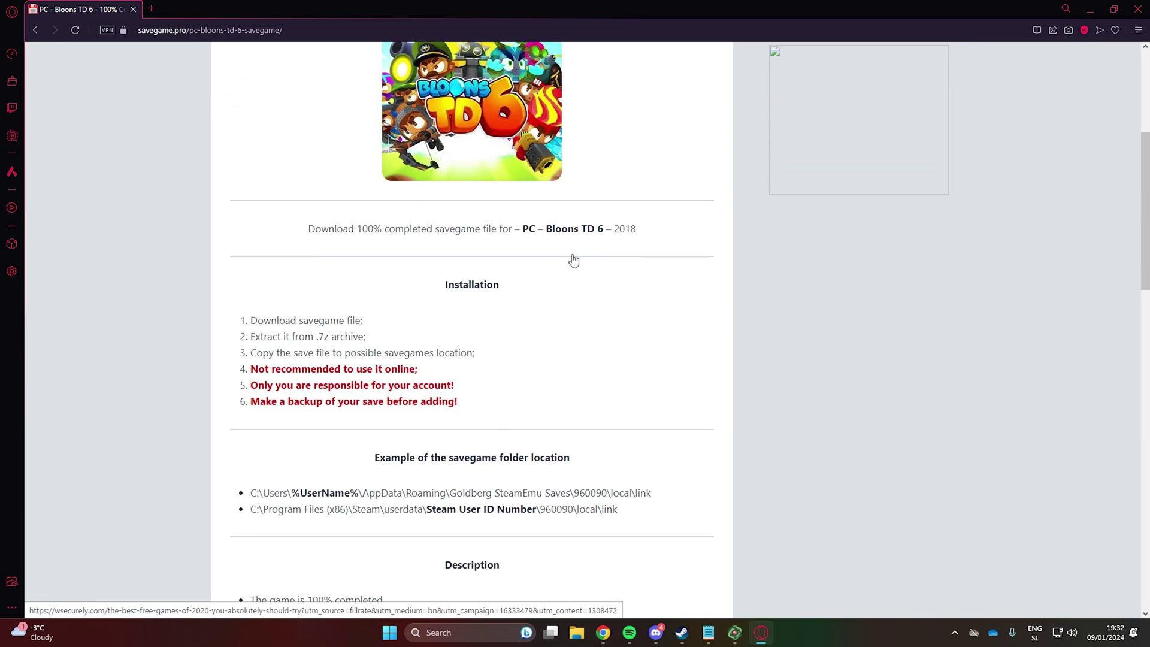
left_click(552, 347)
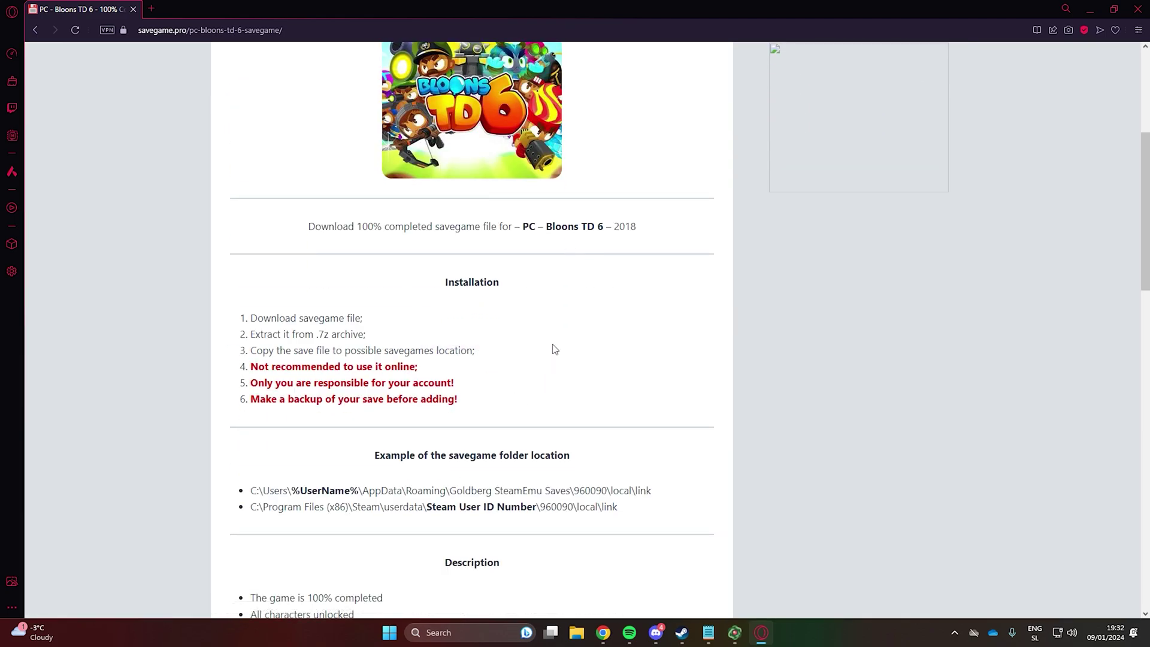
scroll(605, 300, "down", 7)
left_click(486, 287)
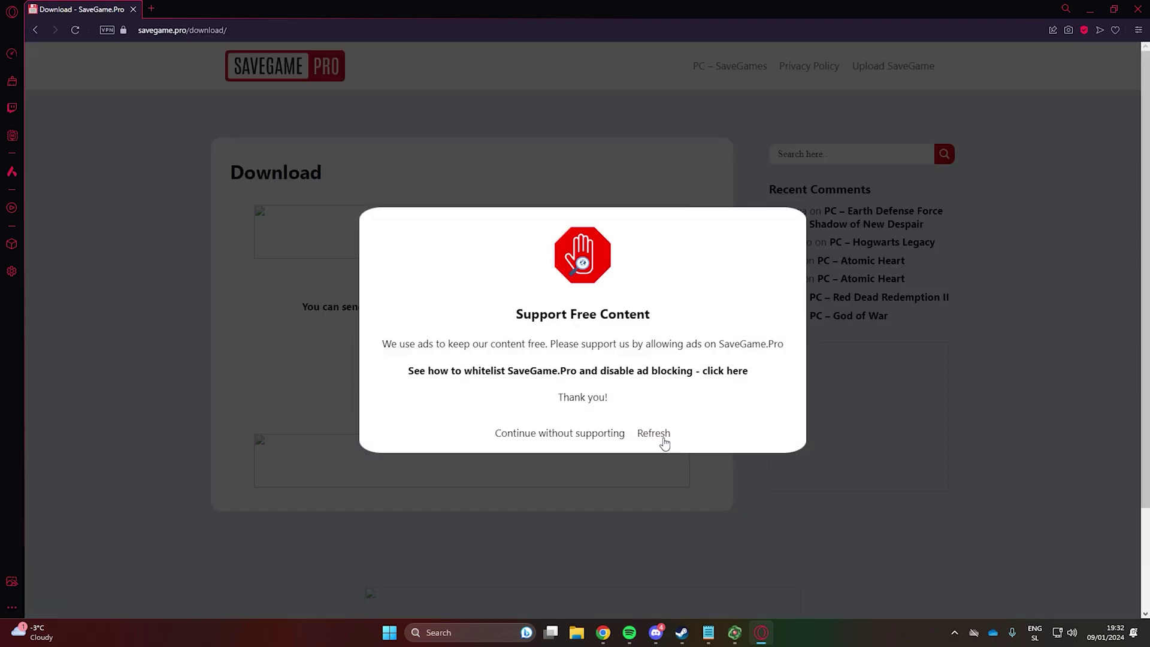
left_click(583, 436)
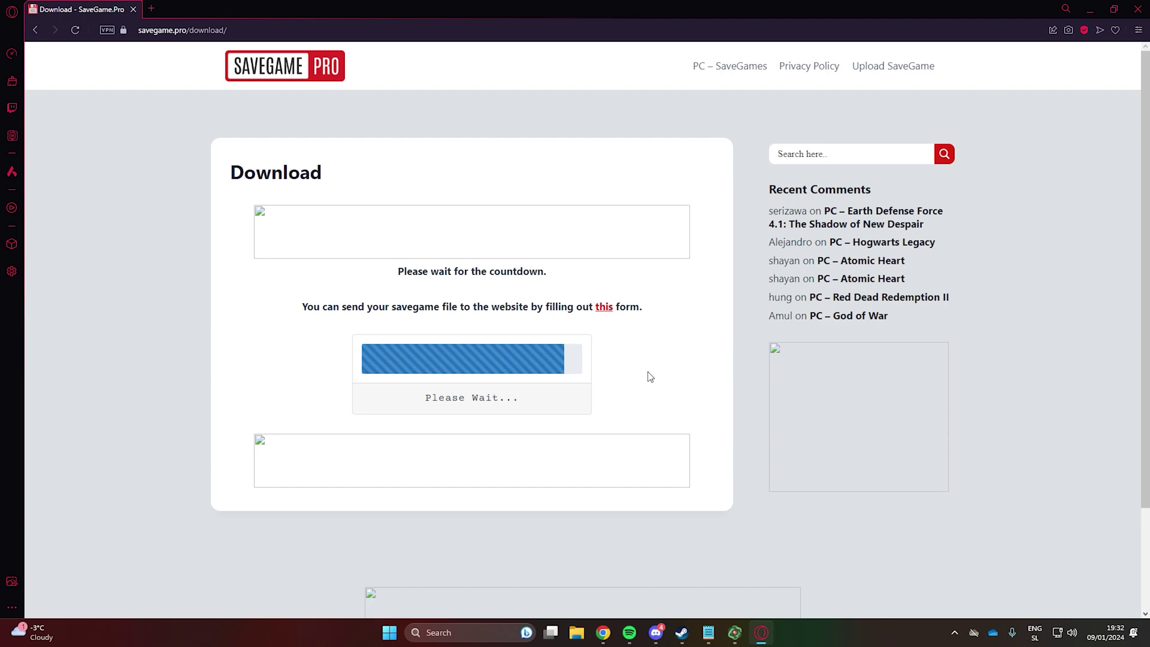
left_click(514, 366)
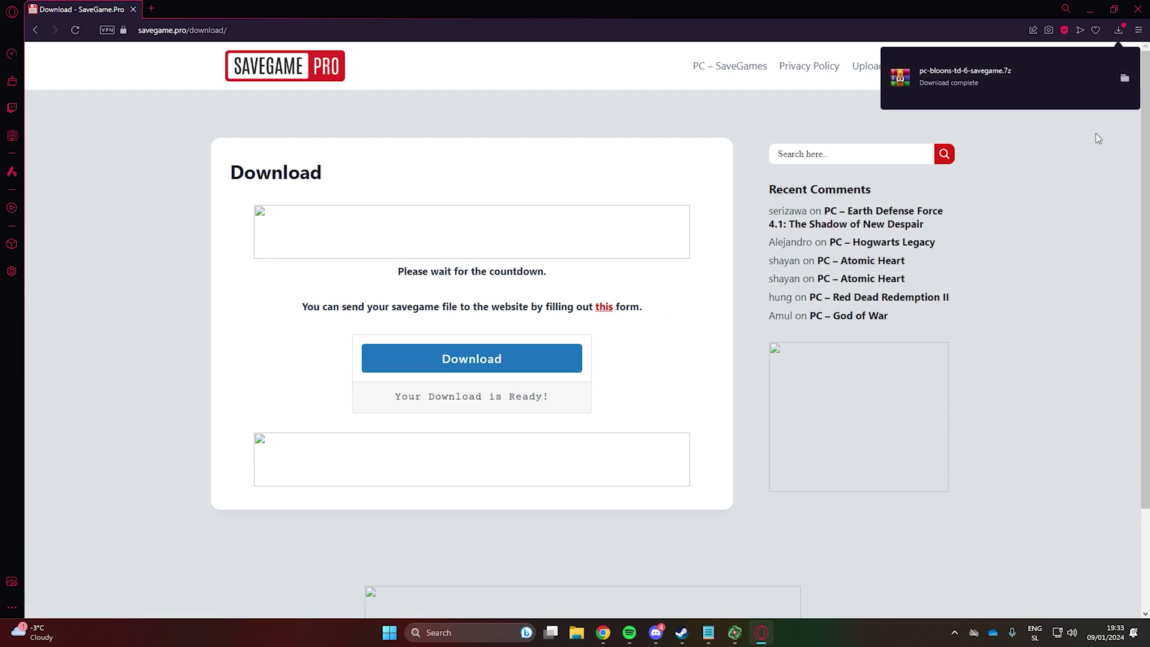
- Show the downloaded pc-bloons-td-6-savegame.7z in its folder and extract it to a pc-bloons-td-6-savegame folder
left_click(1125, 77)
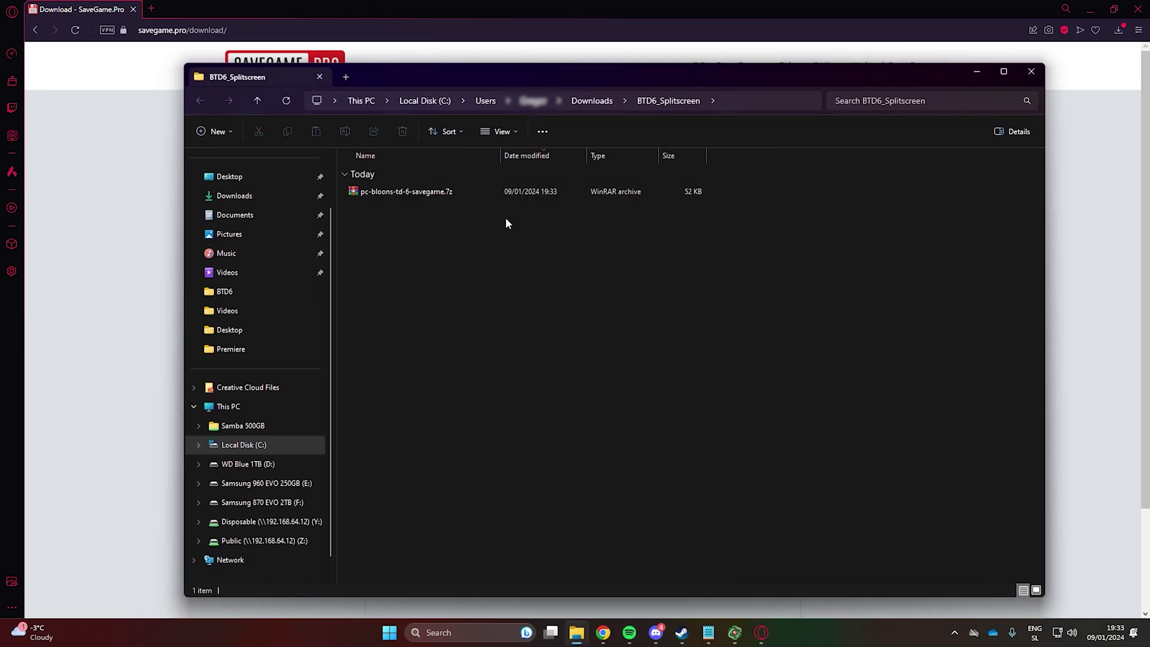
right_click(465, 192)
mouse_move(574, 484)
left_click(731, 463)
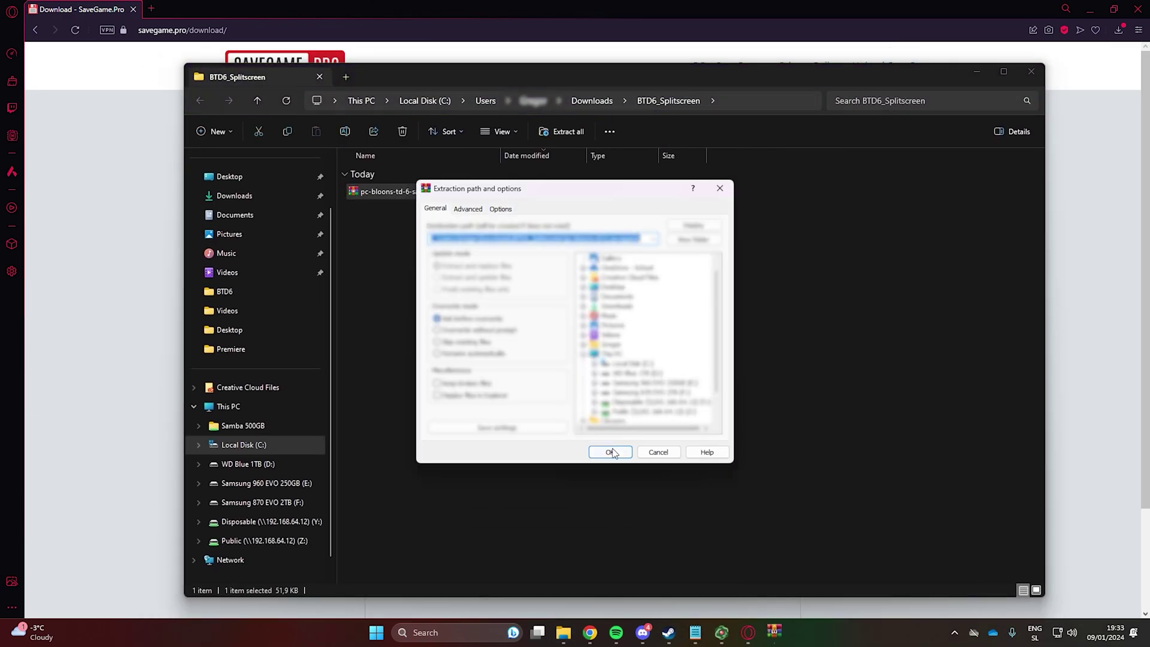
left_click(610, 452)
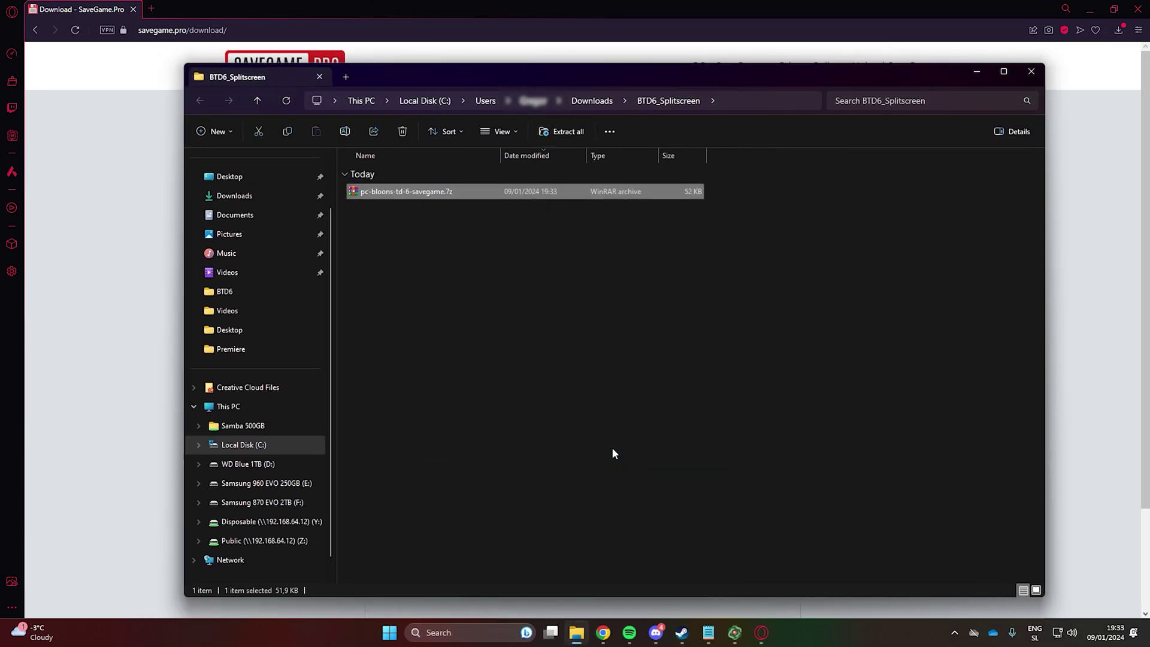
right_click(680, 246)
left_click(721, 294)
- Copy Profile.Save from the subfolder inside 960090\local\link of the extracted savegame, and close the folder window
double_click(527, 215)
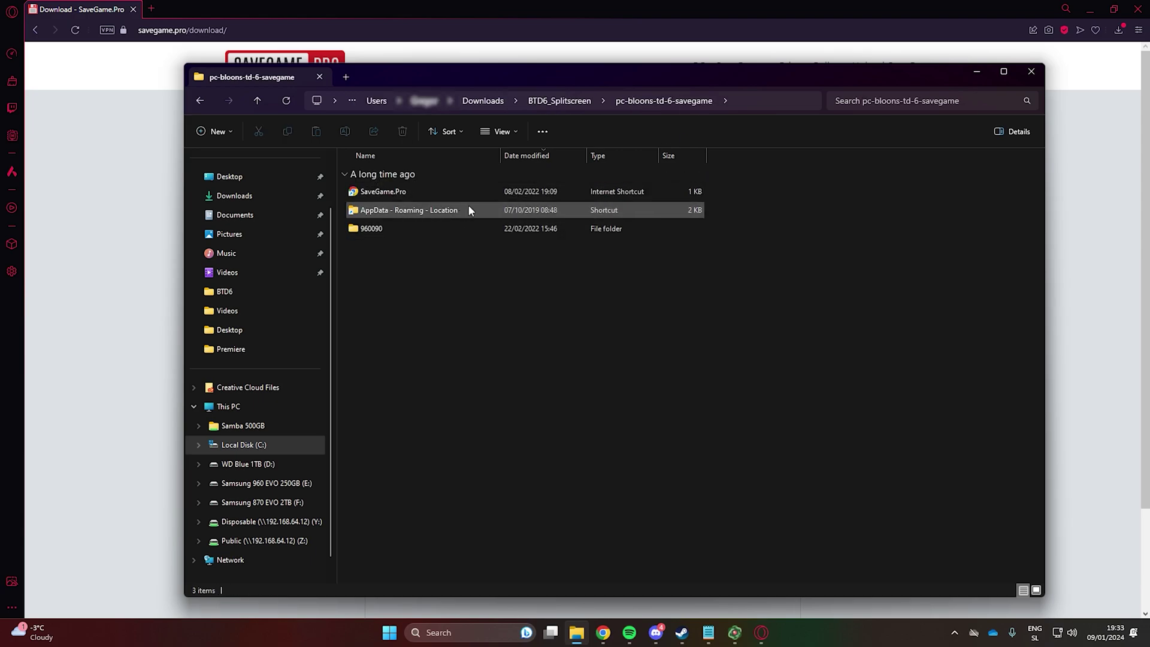
double_click(517, 229)
double_click(509, 196)
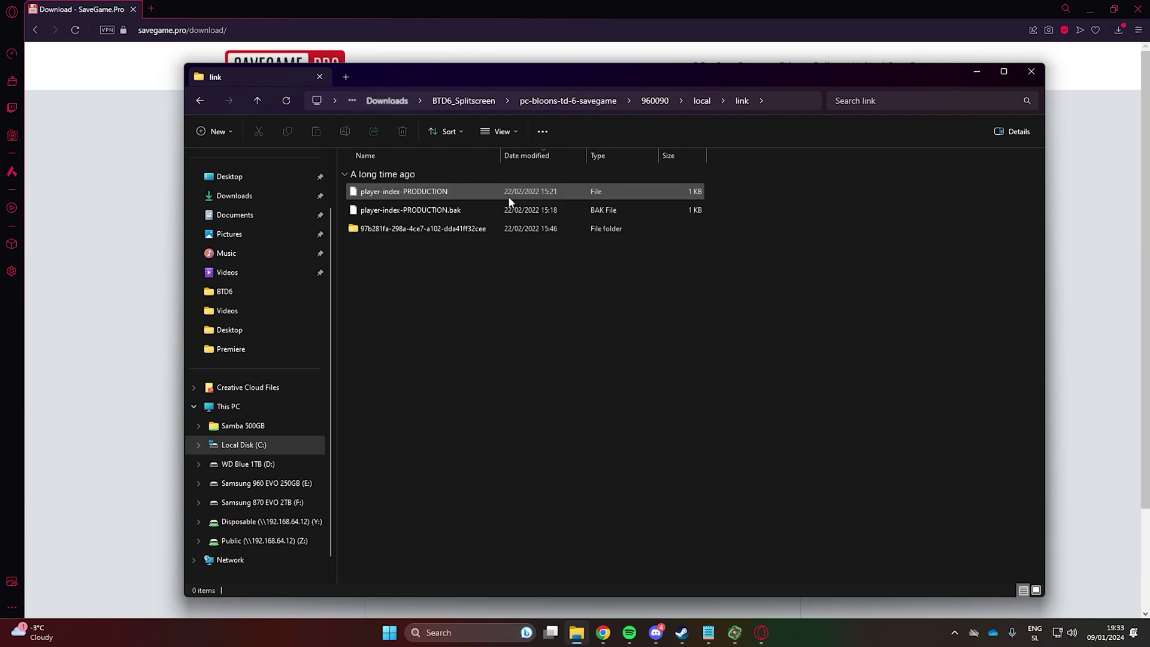
double_click(498, 231)
left_click(364, 196)
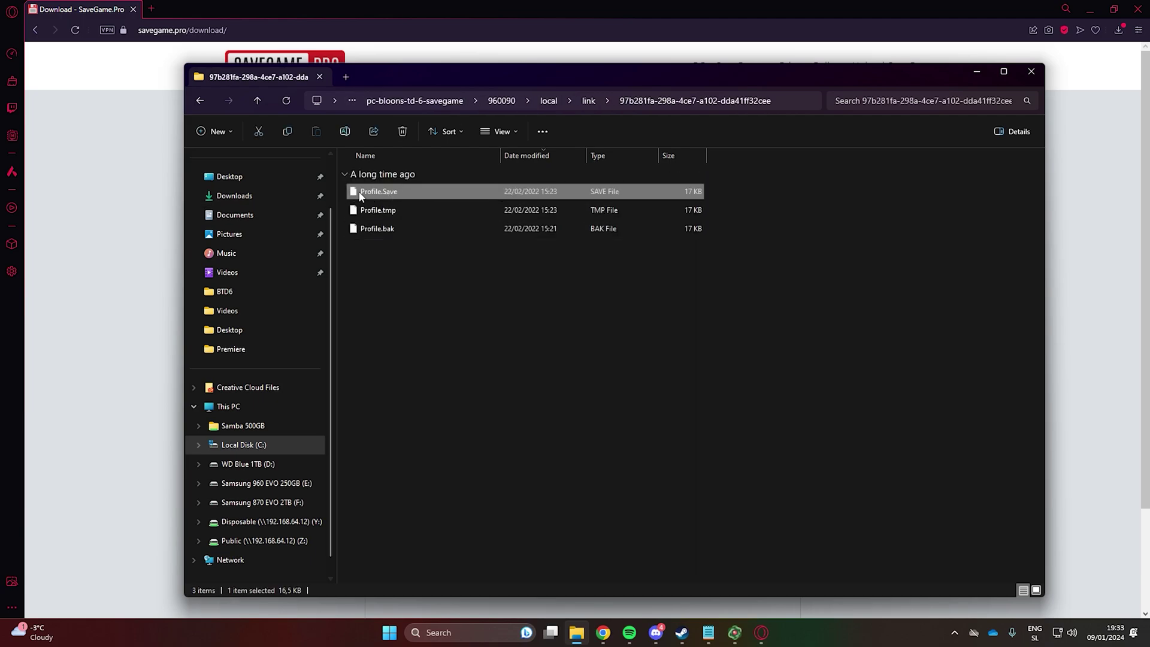
right_click(413, 196)
left_click(452, 206)
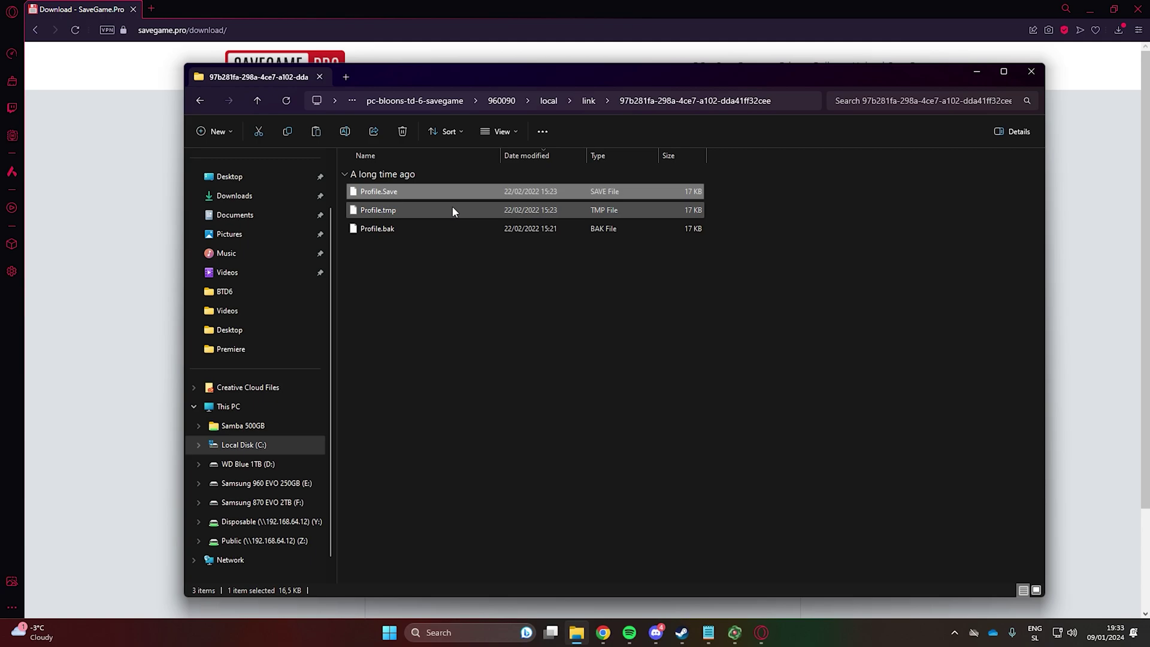
left_click(1029, 78)
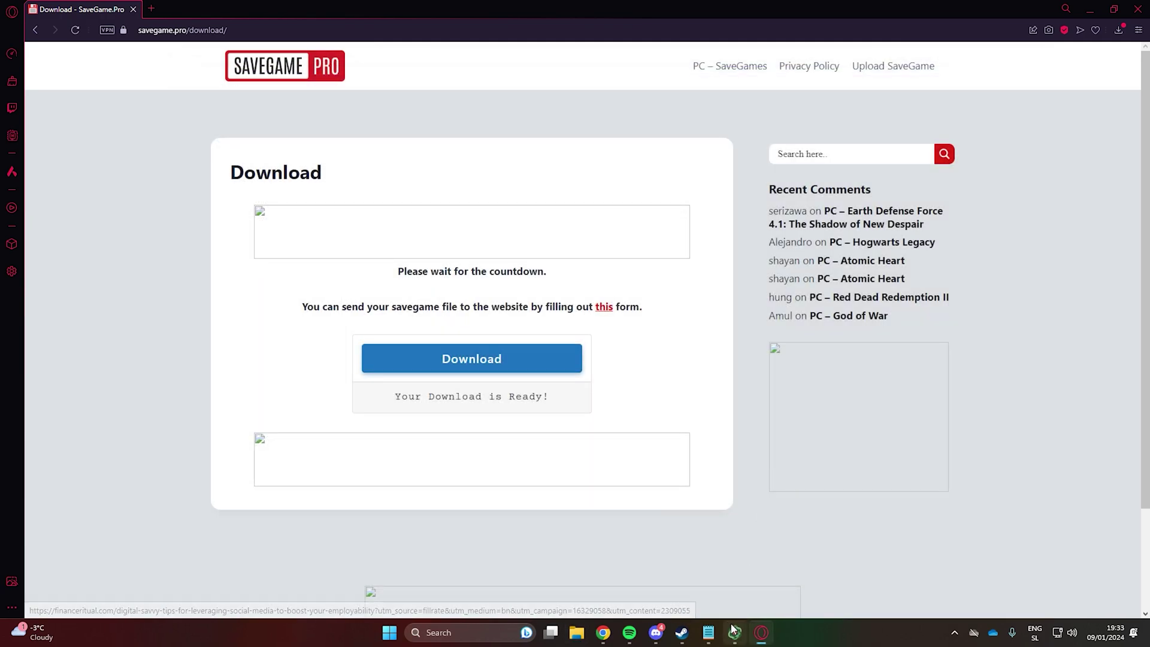
- From Nucleus Co-op, open Player2's user profile save path for Bloons TD 6 and go to link\PRODUCTION\current
left_click(735, 633)
right_click(302, 182)
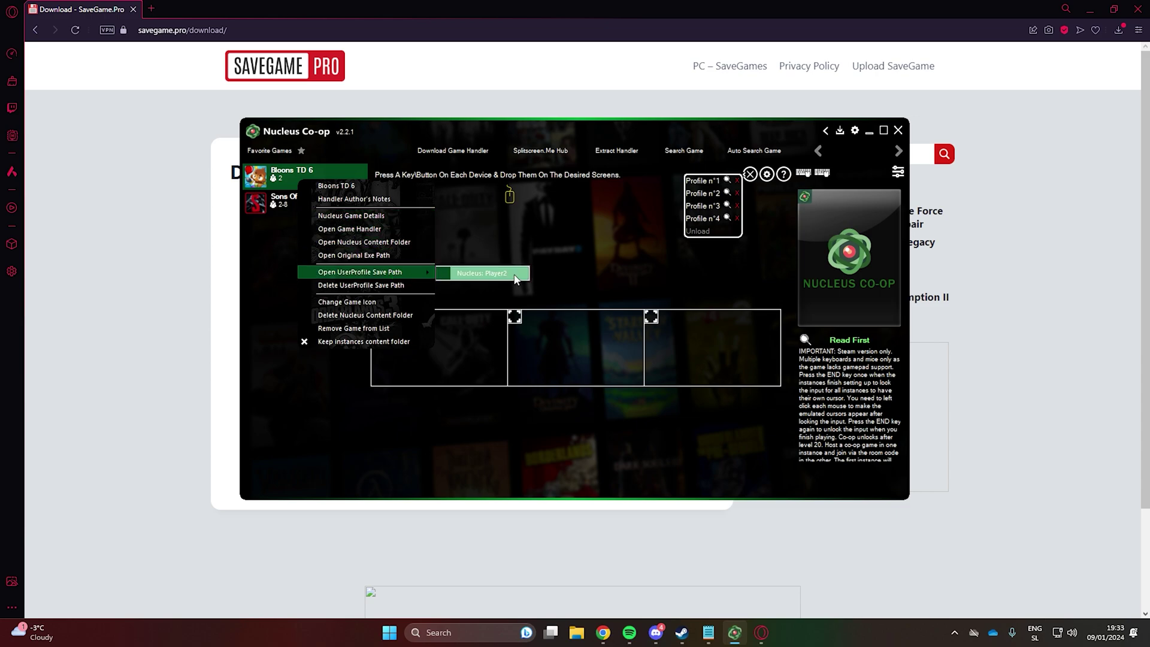
left_click(514, 275)
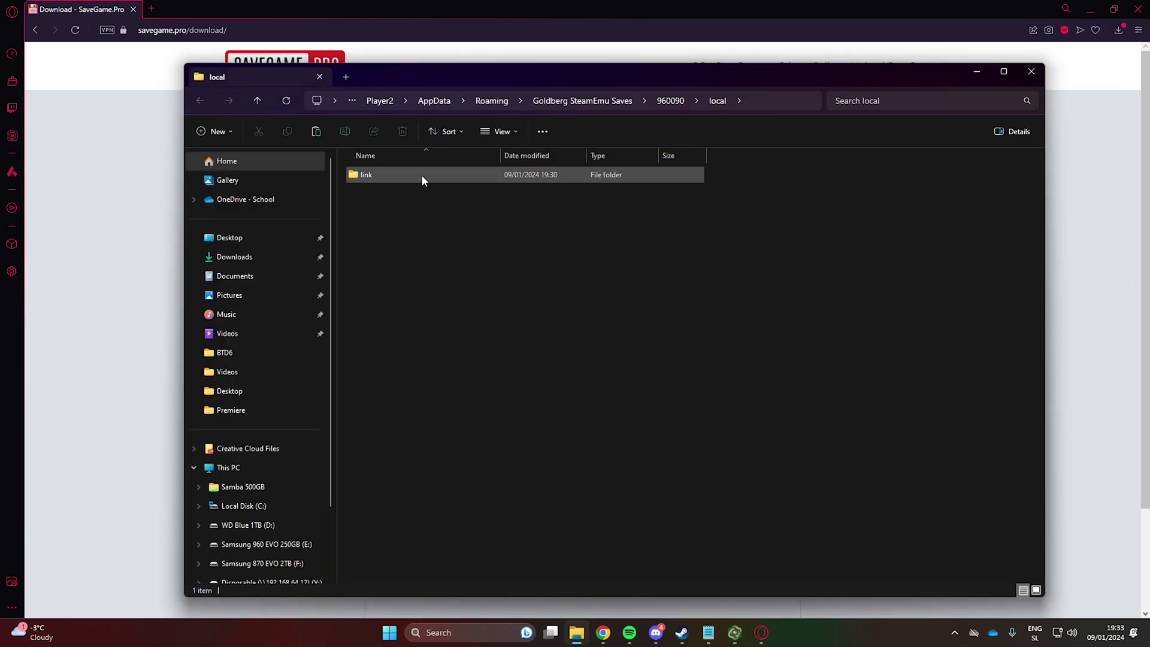
double_click(422, 175)
double_click(422, 175)
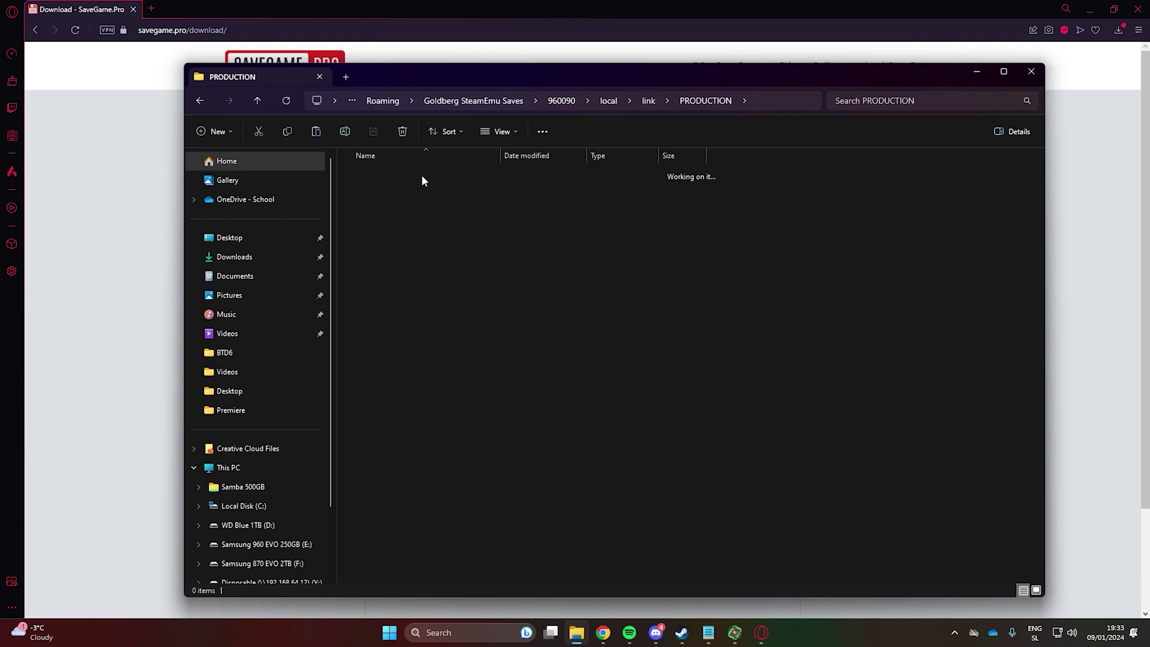
- Paste the copied Profile.Save into Player2's current folder, replacing the existing file
right_click(602, 242)
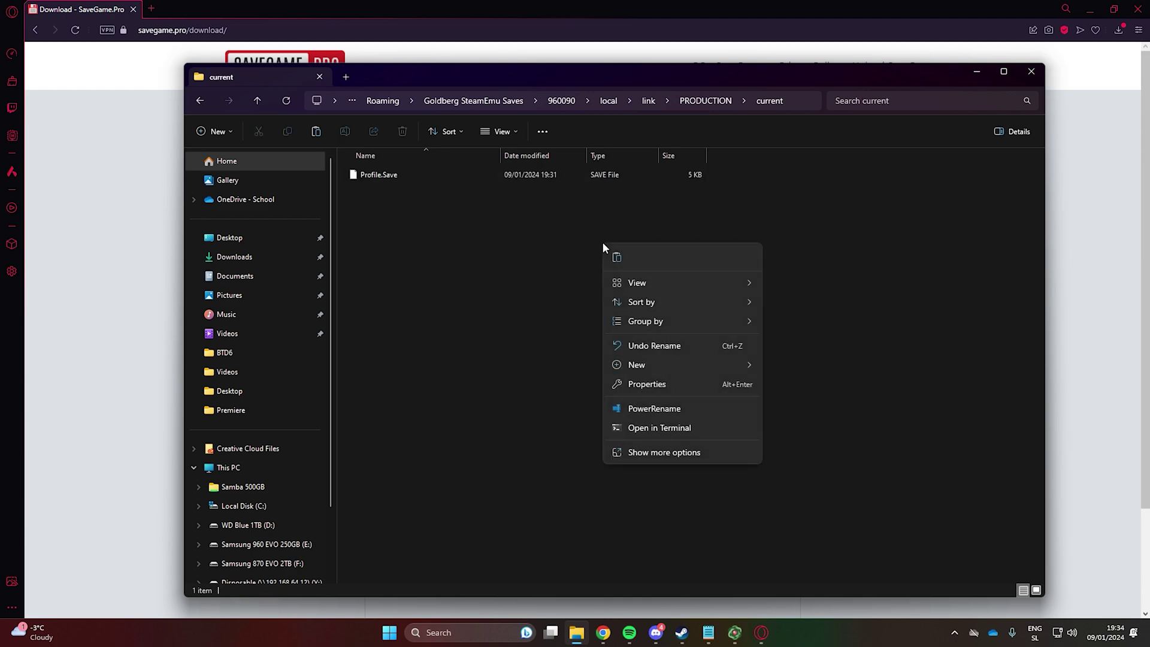
left_click(614, 257)
left_click(512, 222)
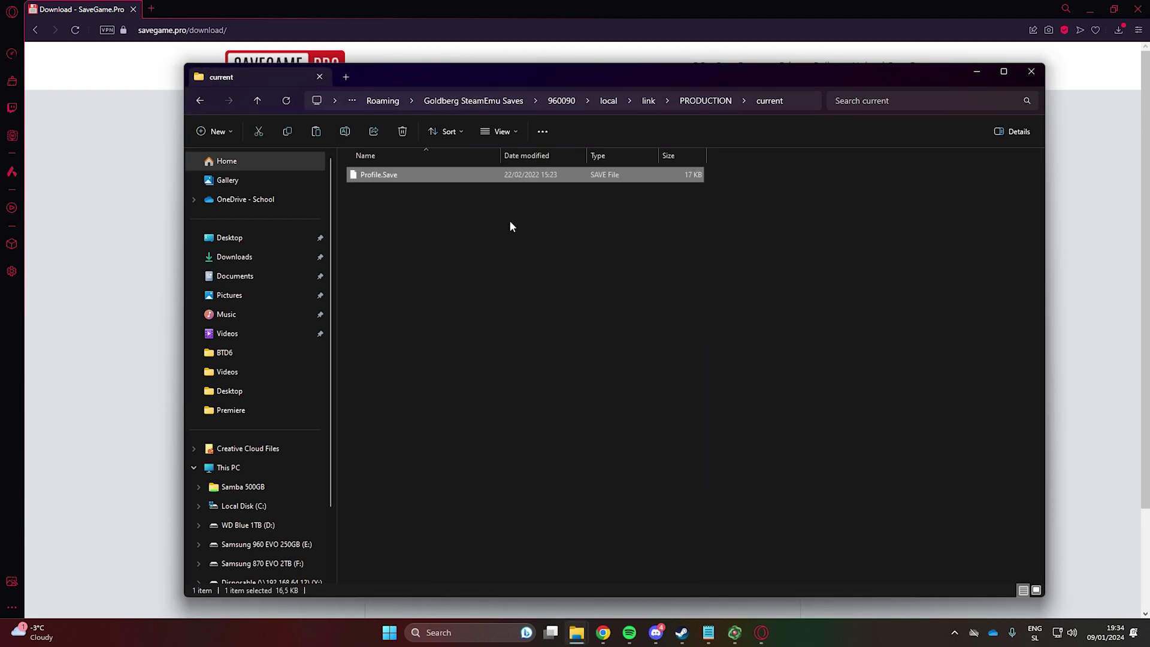